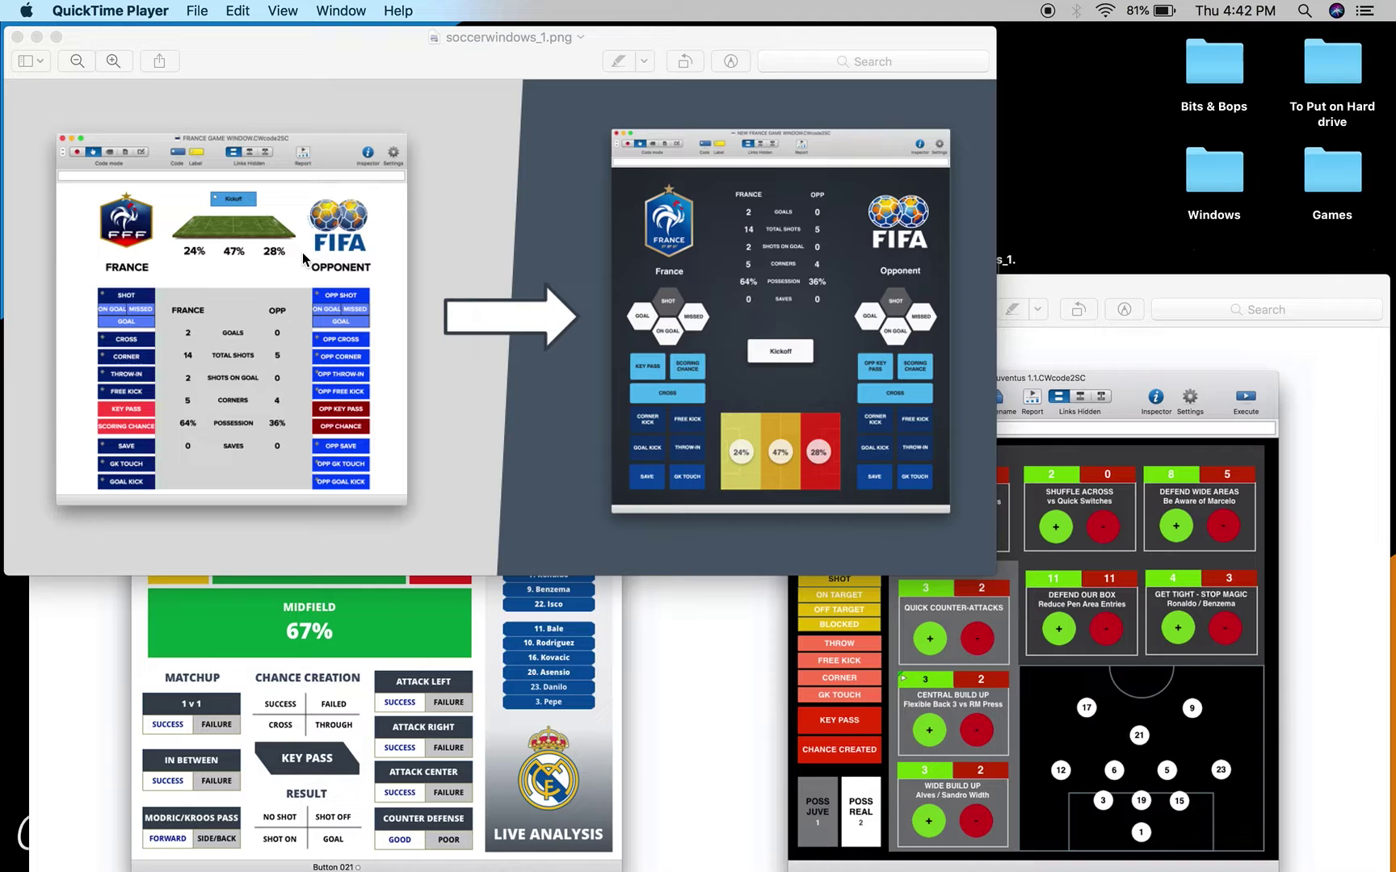
# - Zoom and pan through the France reference design in soccerwindows_1.png
pyautogui.click(734, 426)
pyautogui.scroll(5, 734, 426)
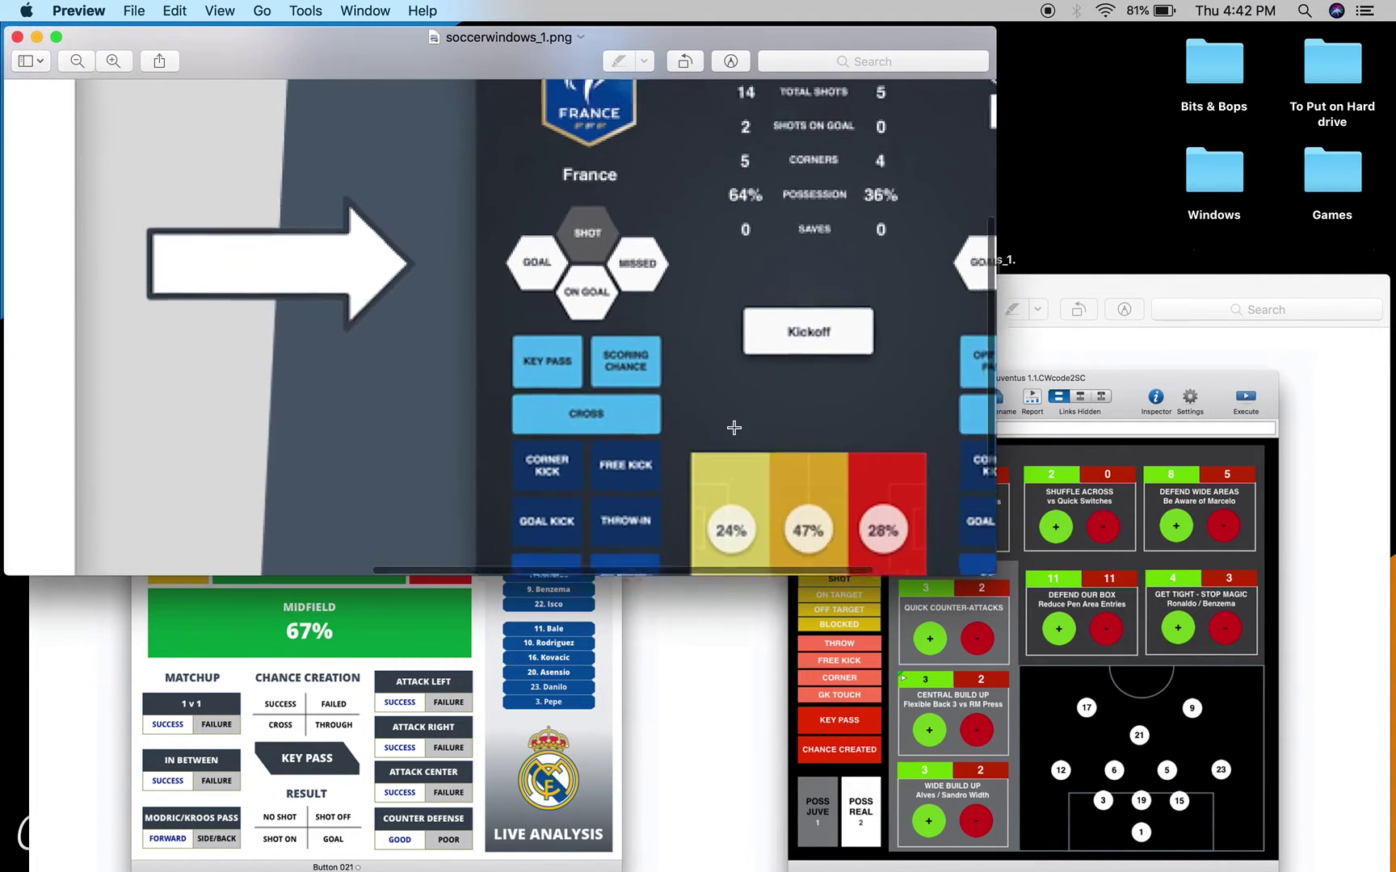
pyautogui.scroll(-5, 708, 459)
pyautogui.hscroll(2, 708, 459)
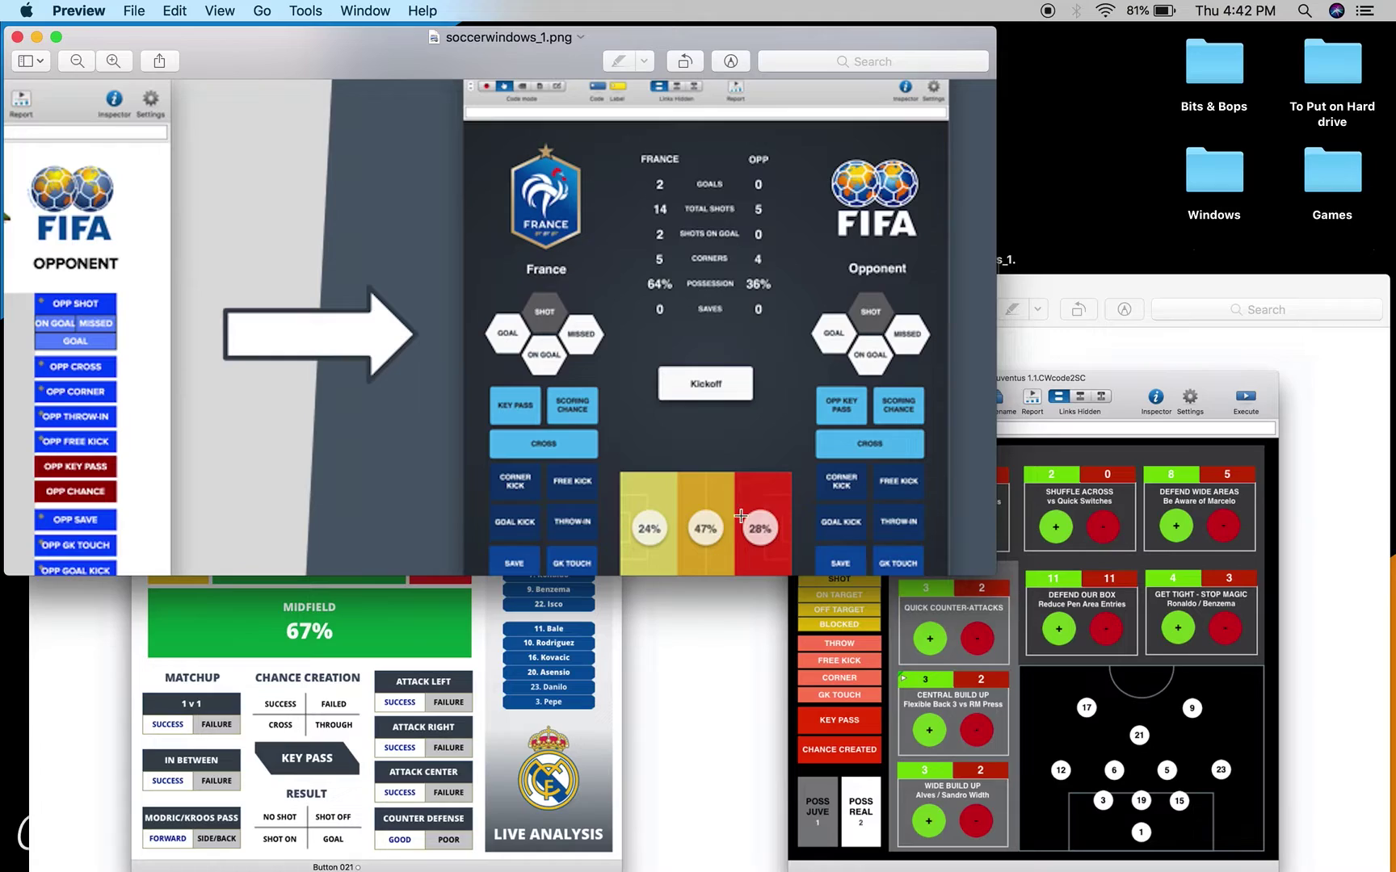
# - Reposition and zoom soccerwindows_2.jpg's Real Madrid and Juventus designs, then return to the France image
pyautogui.moveTo(1132, 284); pyautogui.dragTo(1101, 150)
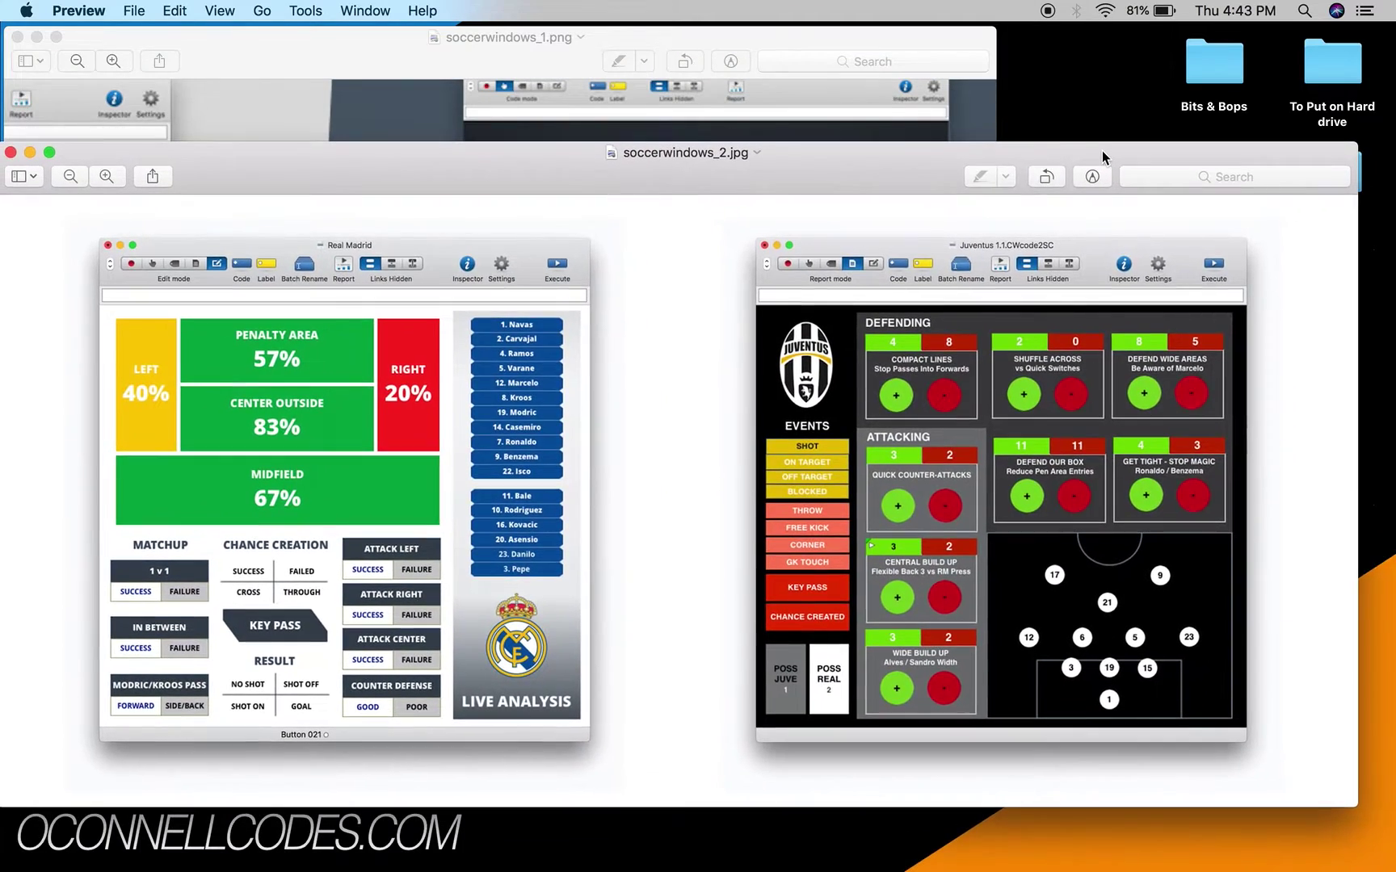
pyautogui.moveTo(900, 189); pyautogui.dragTo(859, 164)
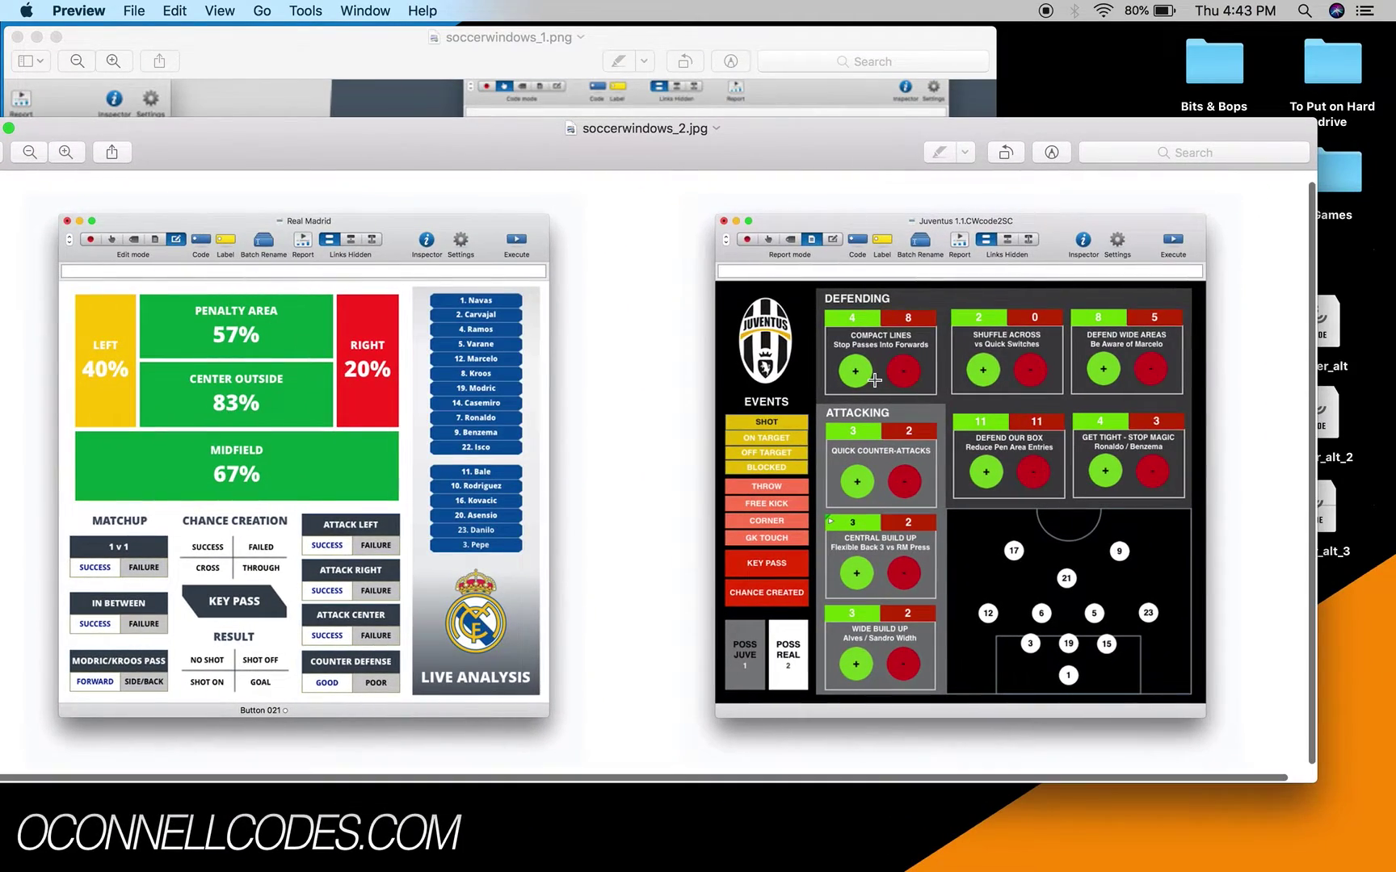
pyautogui.scroll(3, 875, 379)
pyautogui.scroll(-5, 875, 379)
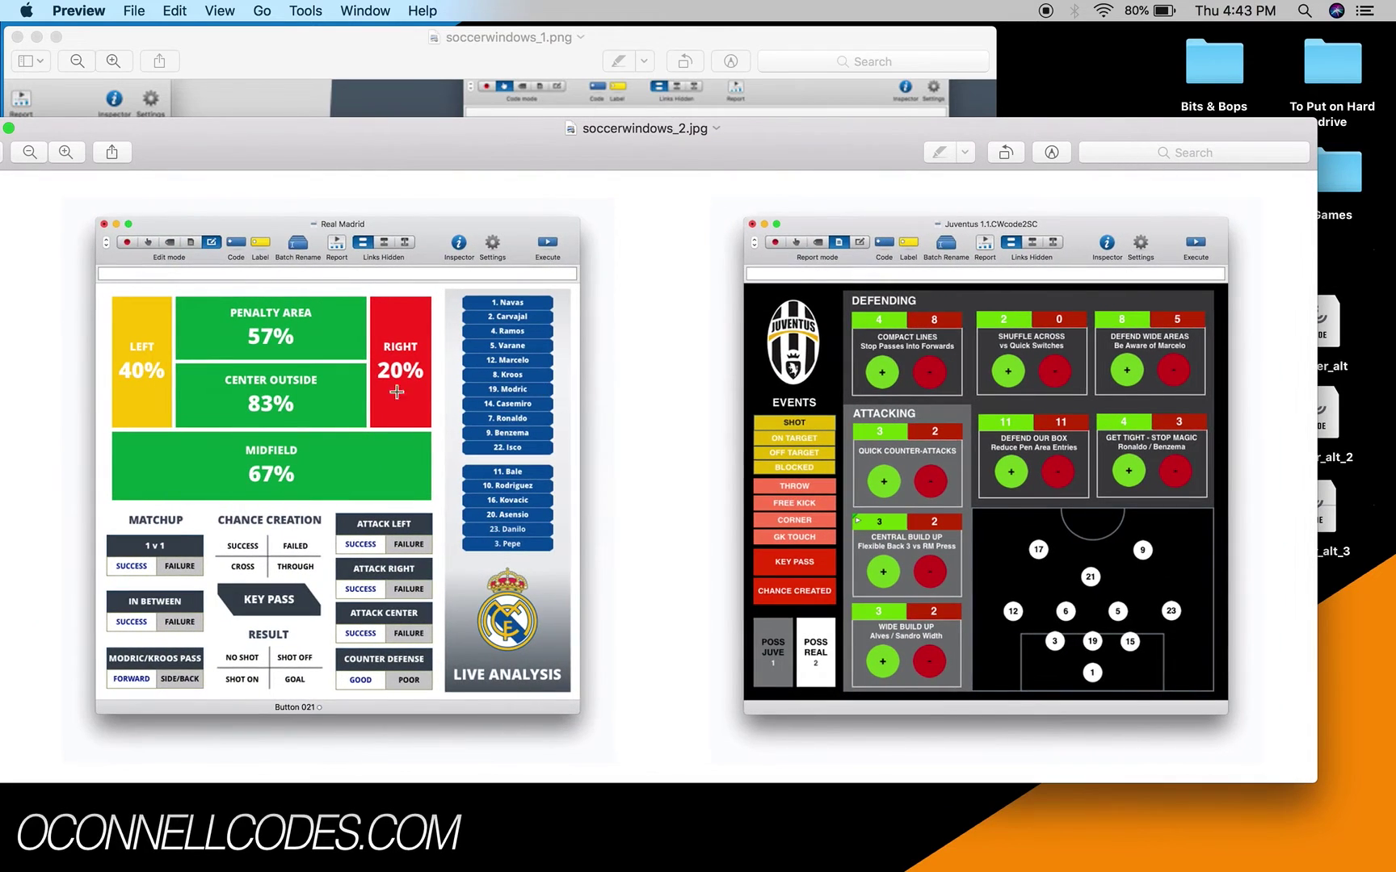
pyautogui.click(546, 56)
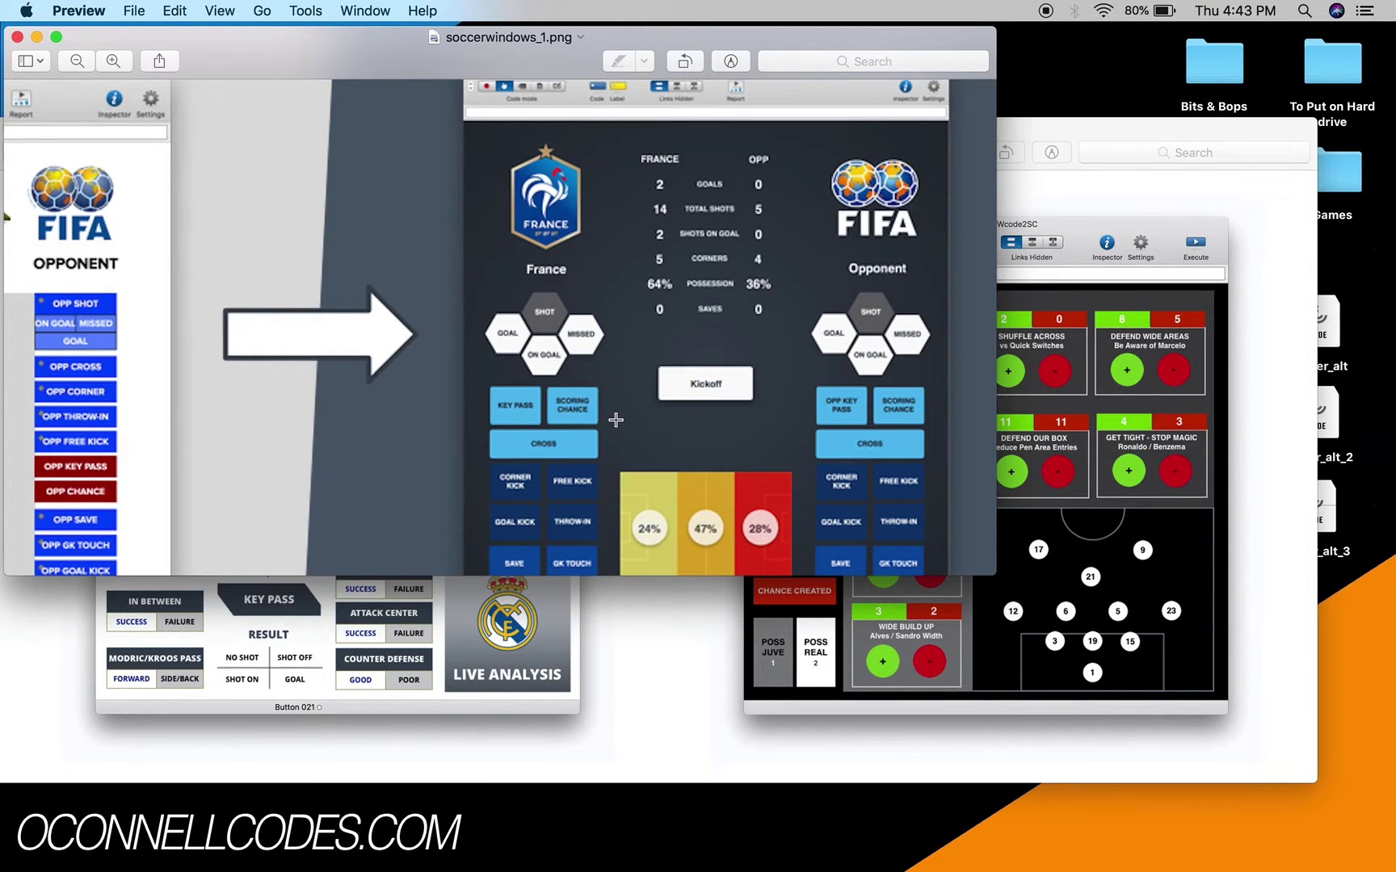
pyautogui.scroll(3, 616, 420)
pyautogui.hscroll(-2, 615, 420)
# - Open Soccer_alt in Hudl Sportscode in Code mode, with soccerwindows_2.jpg brought back in front
pyautogui.rightClick(1336, 348)
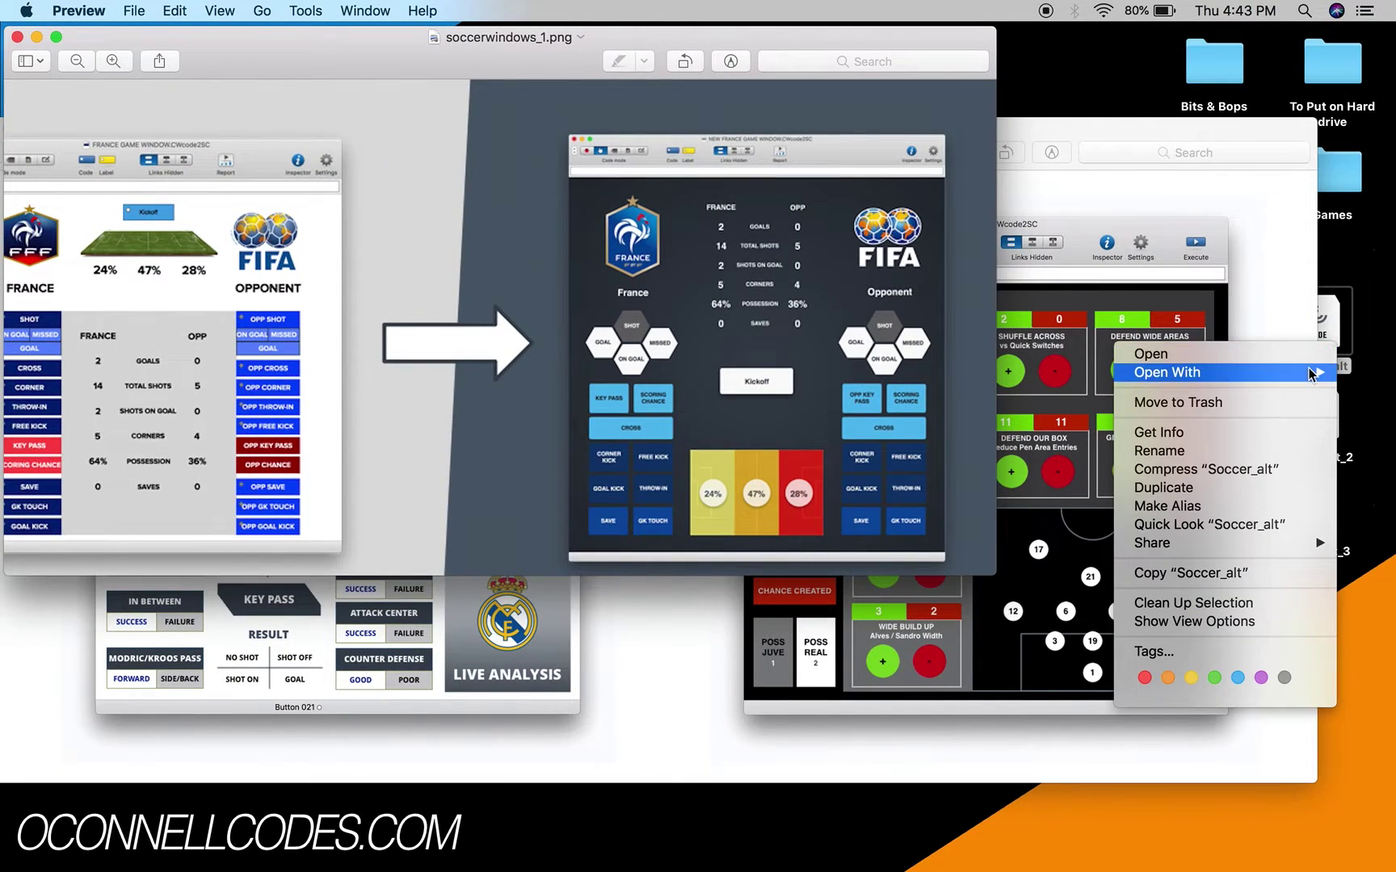
pyautogui.moveTo(1135, 374)
pyautogui.click(1040, 407)
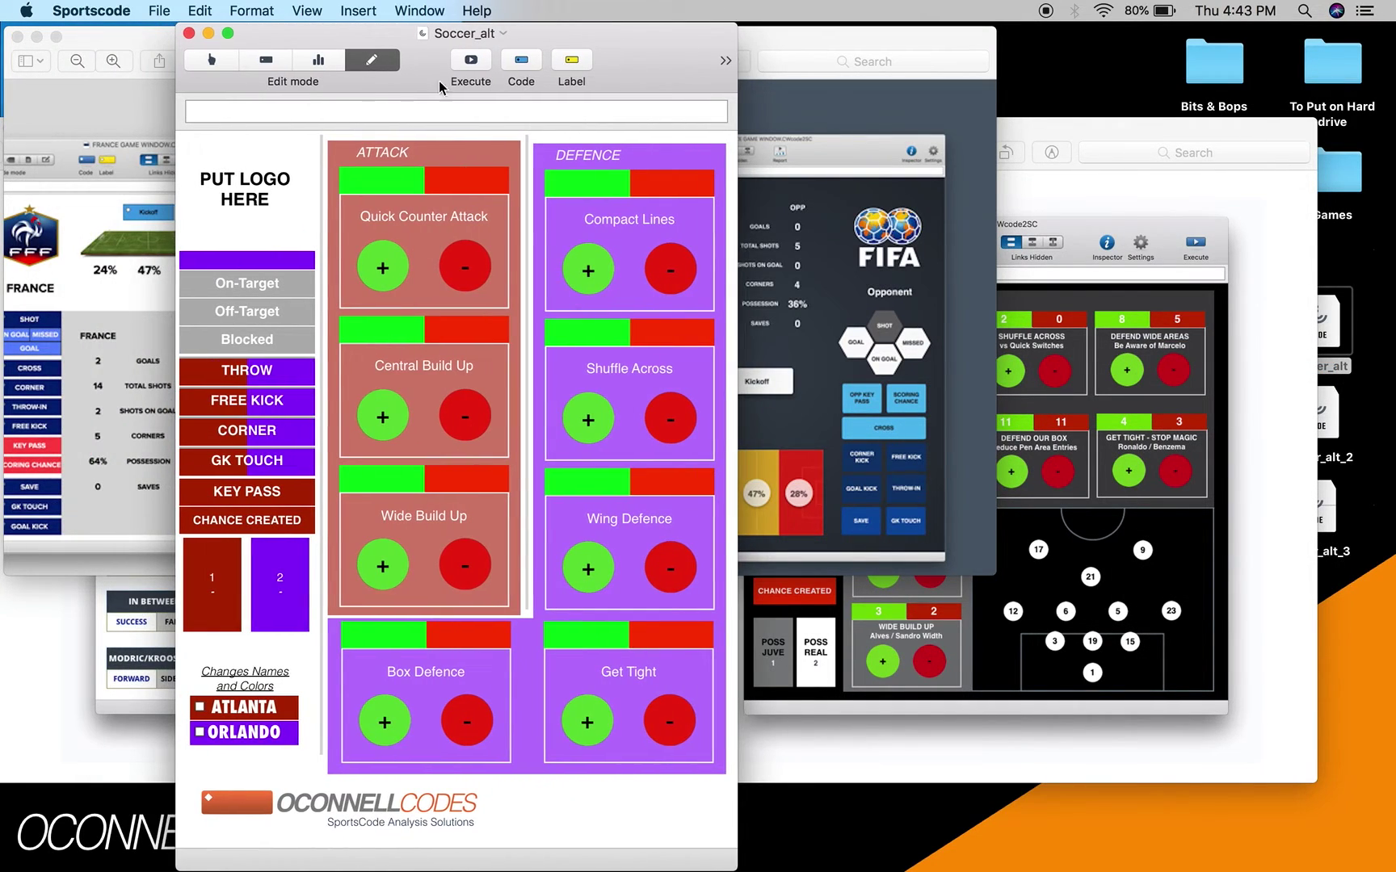
pyautogui.click(219, 65)
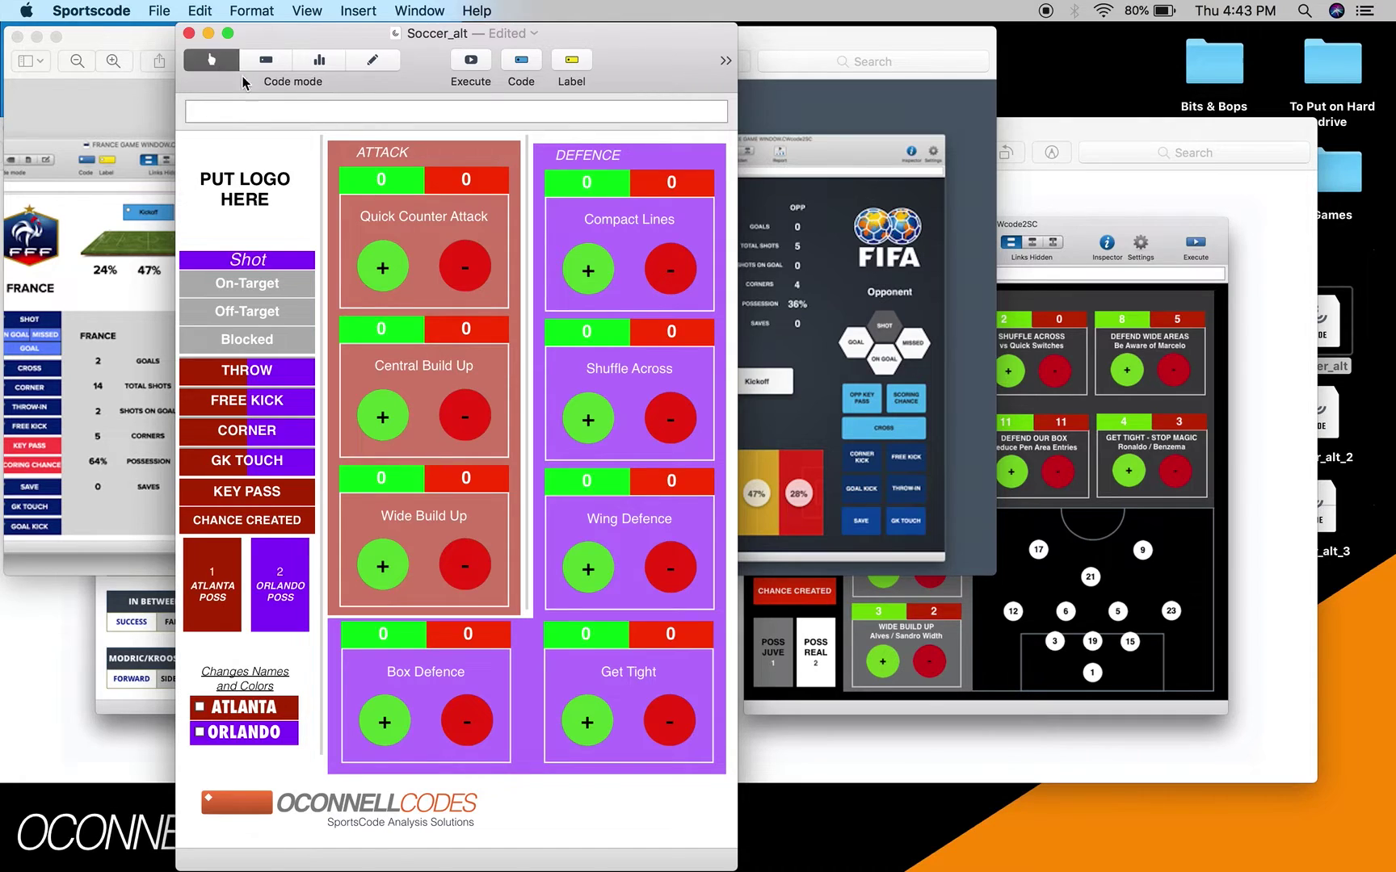
pyautogui.click(1072, 479)
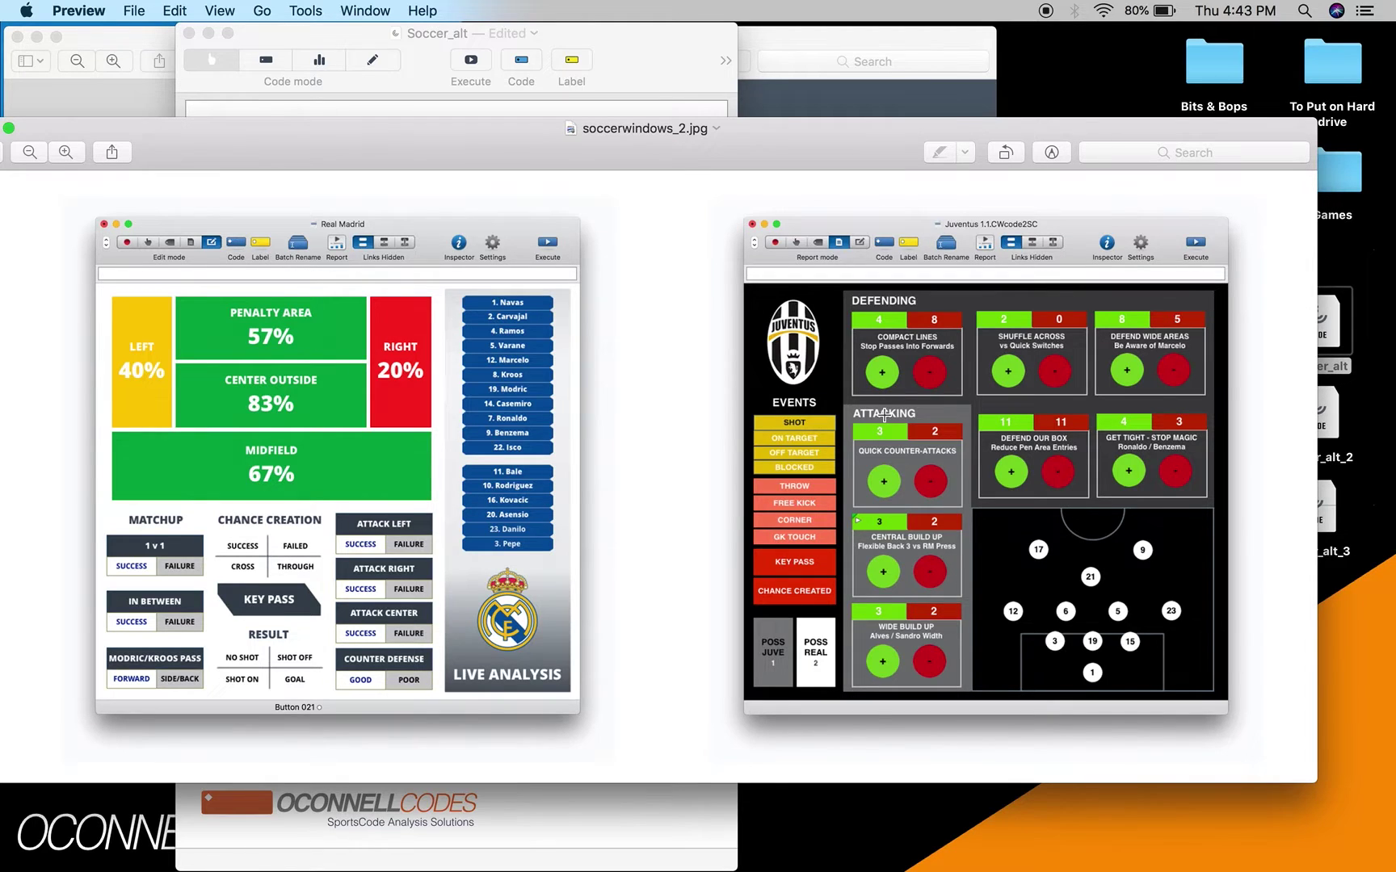
pyautogui.click(643, 54)
pyautogui.moveTo(643, 54); pyautogui.dragTo(624, 55)
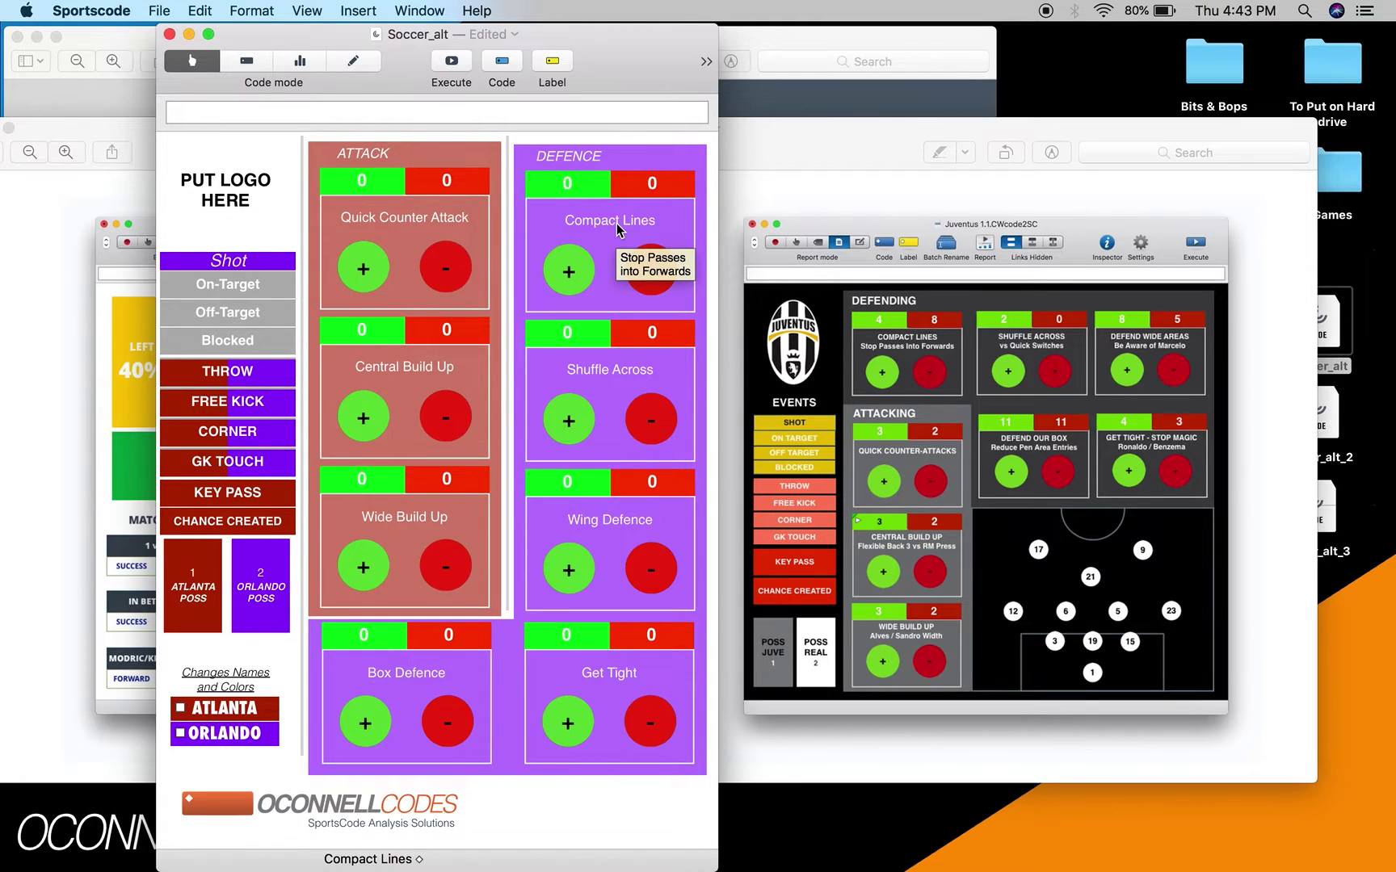
pyautogui.click(990, 376)
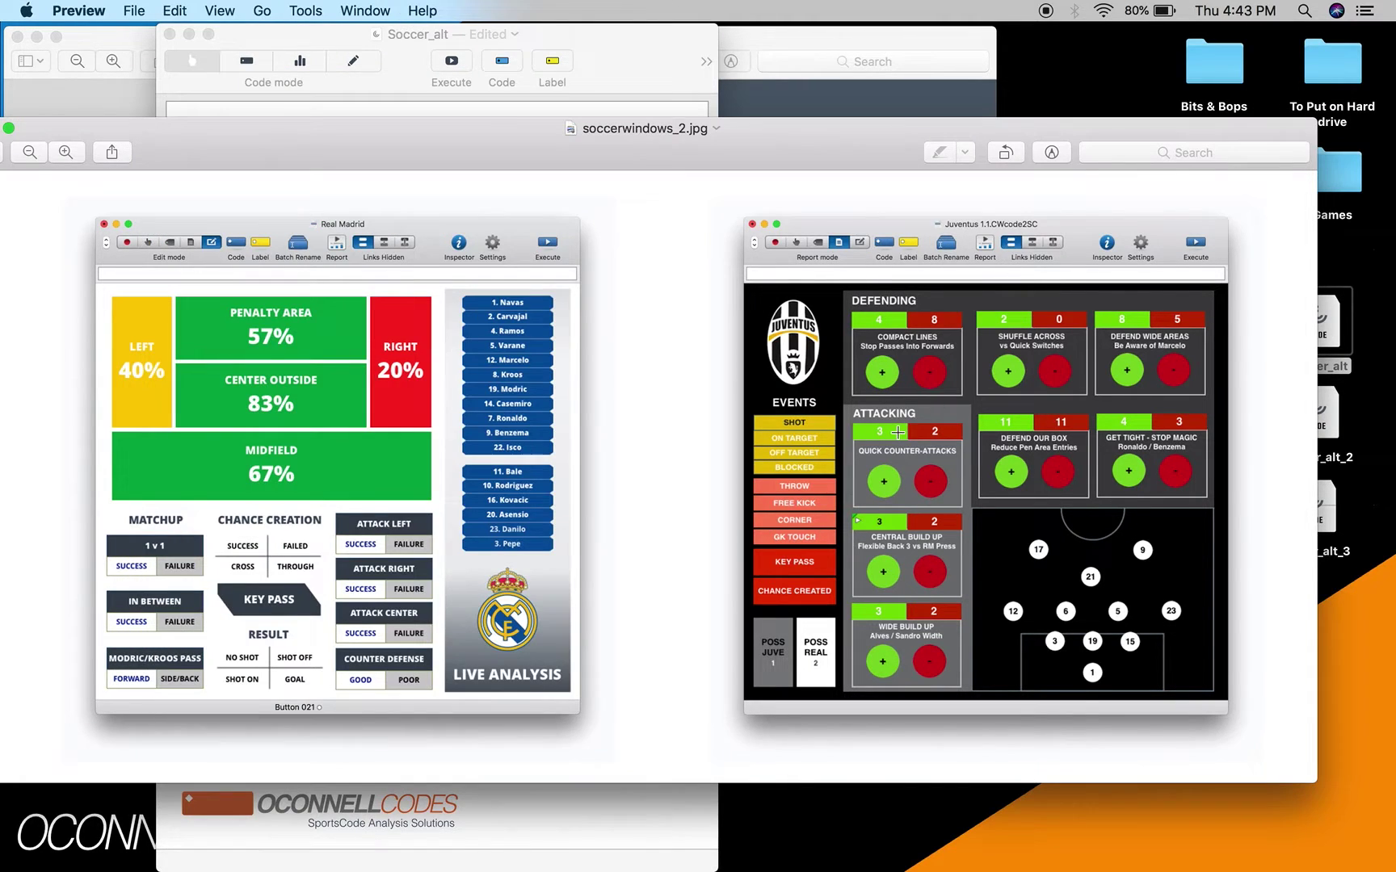
pyautogui.scroll(3, 897, 432)
pyautogui.scroll(-2, 906, 600)
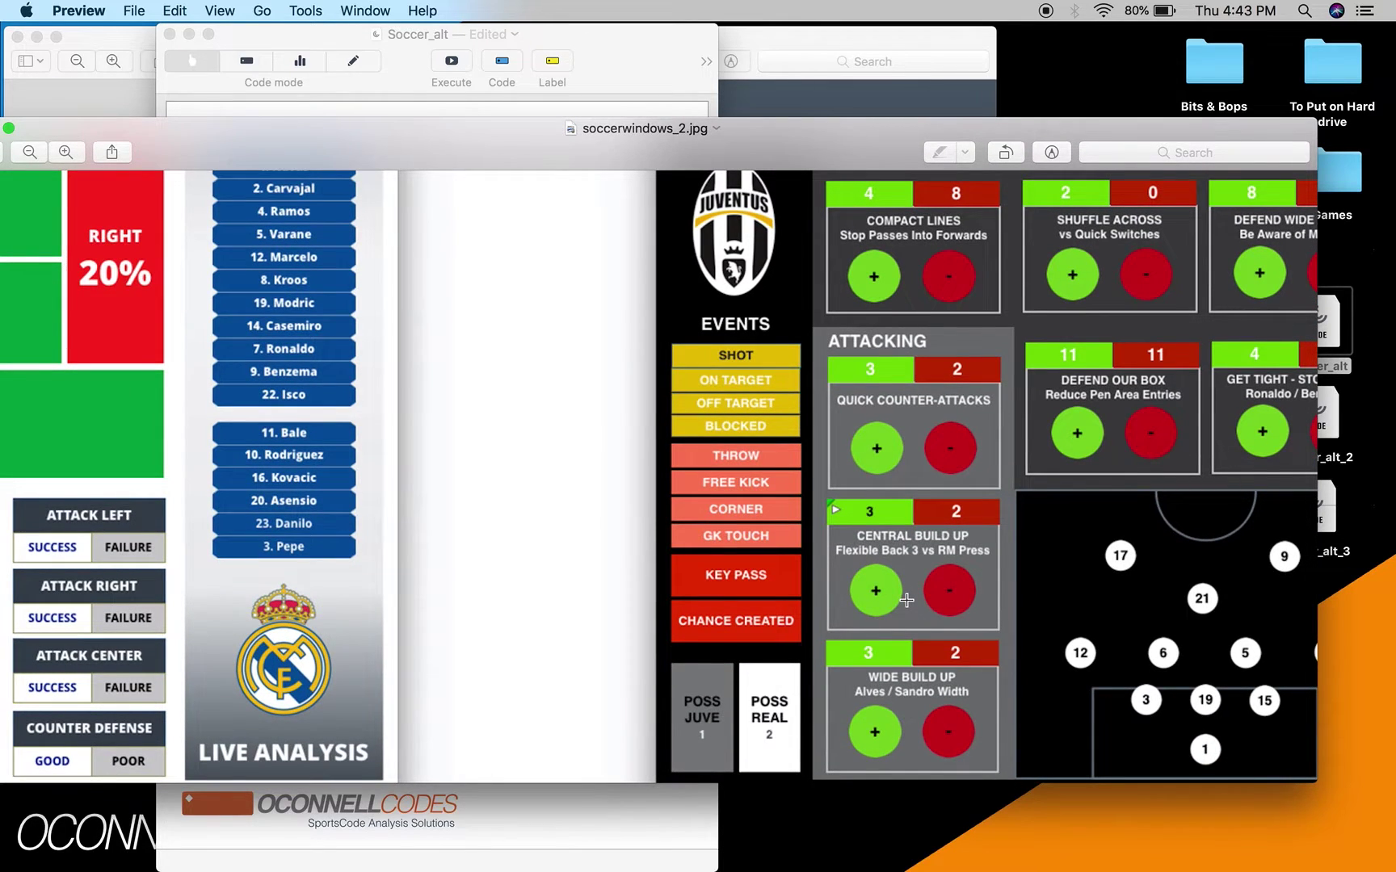
pyautogui.scroll(-3, 907, 600)
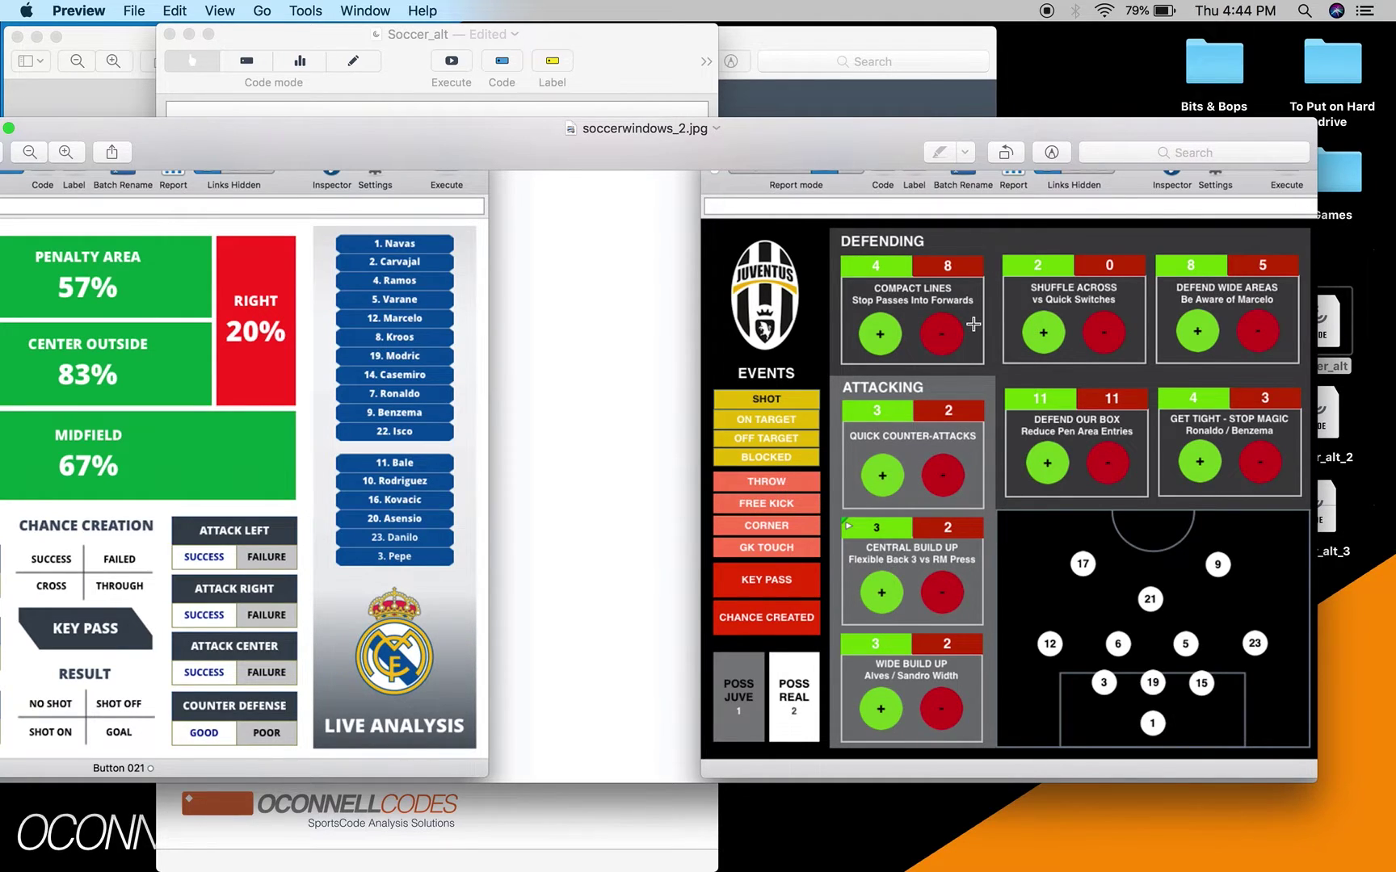
# - Inspect the Quick Counter Attack button and its plus and minus buttons in Edit mode
pyautogui.click(607, 72)
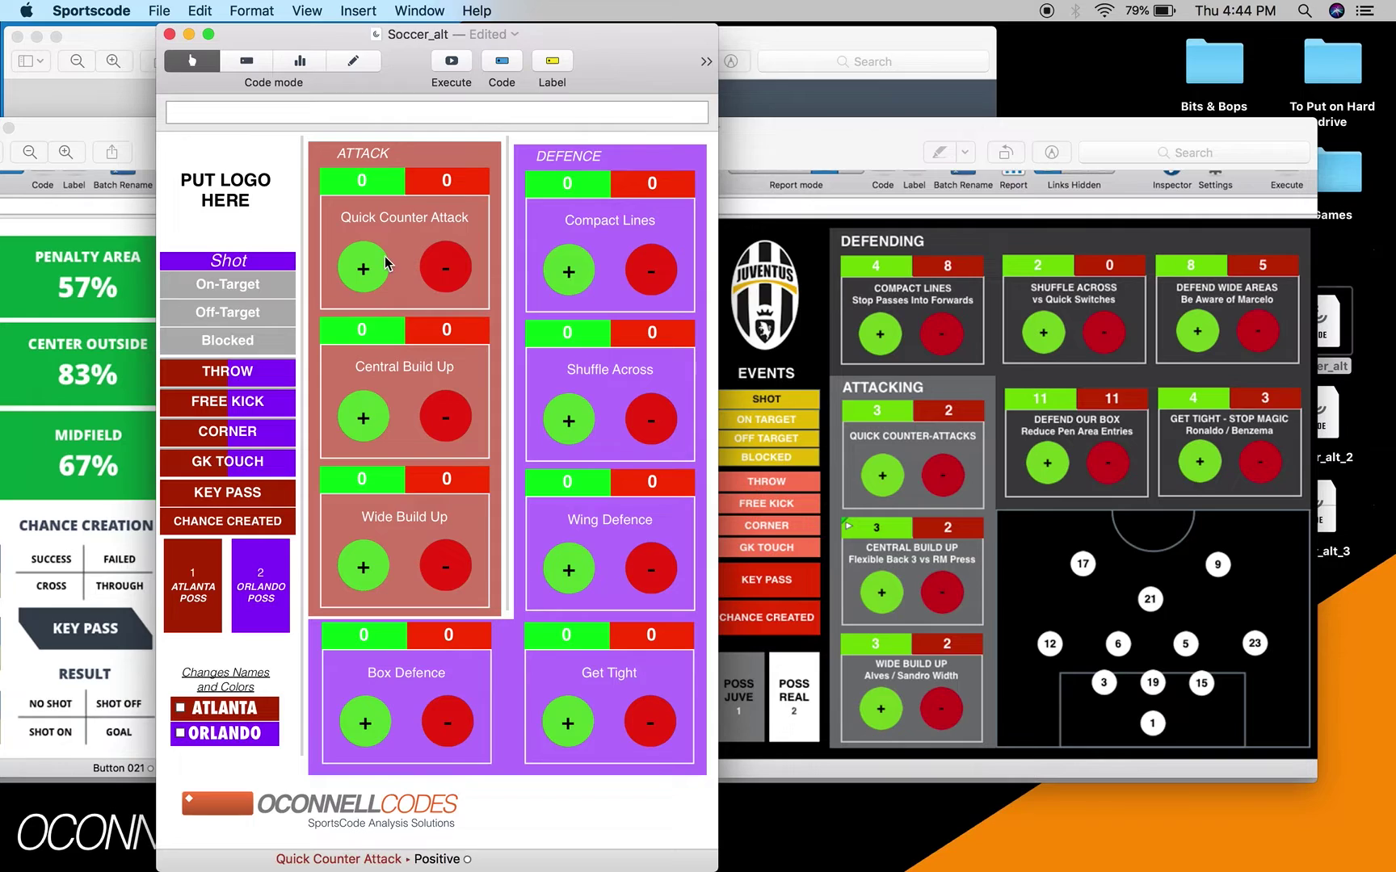
pyautogui.click(414, 218)
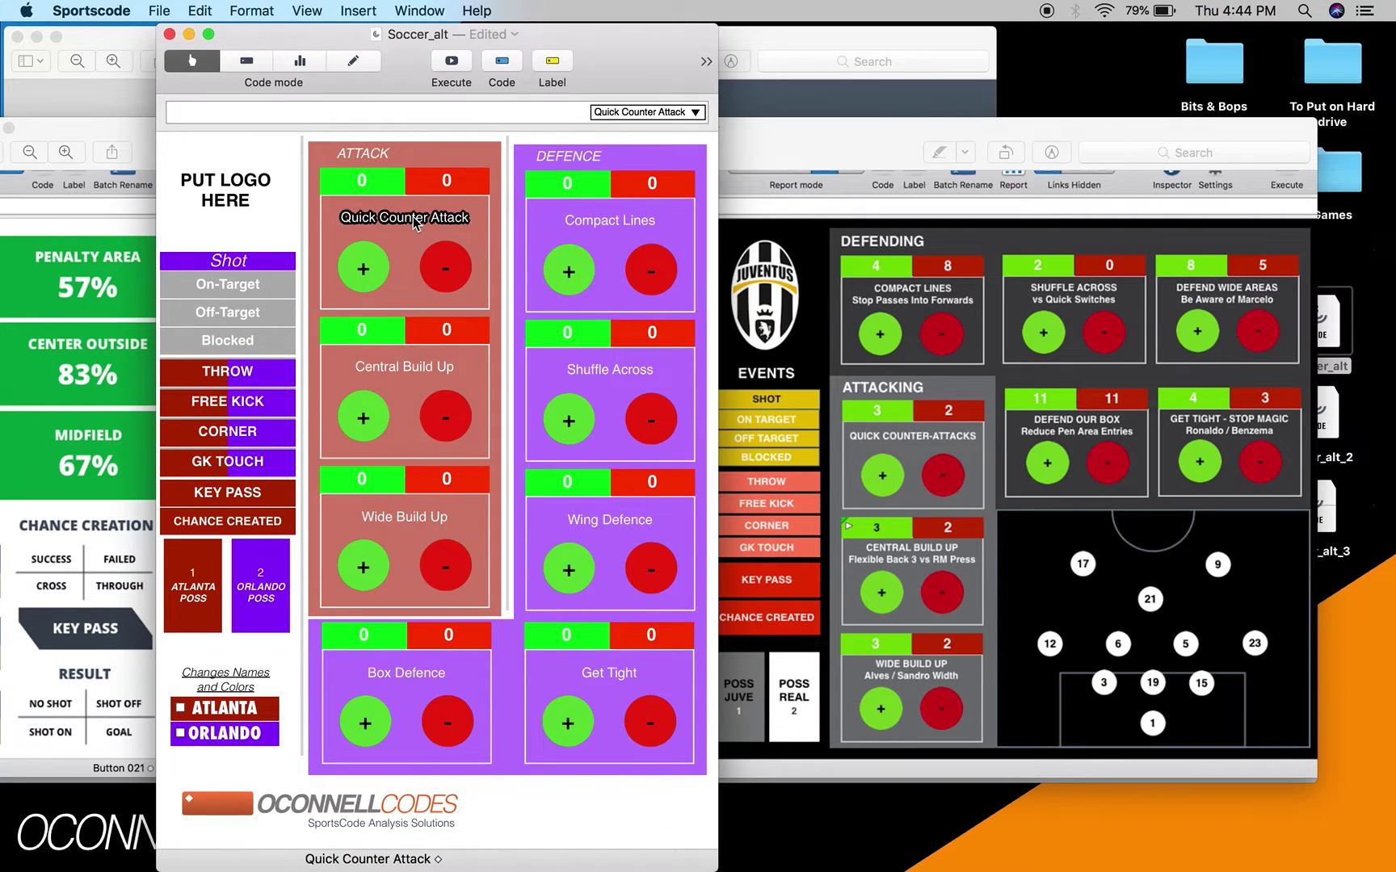
pyautogui.click(353, 60)
pyautogui.doubleClick(349, 214)
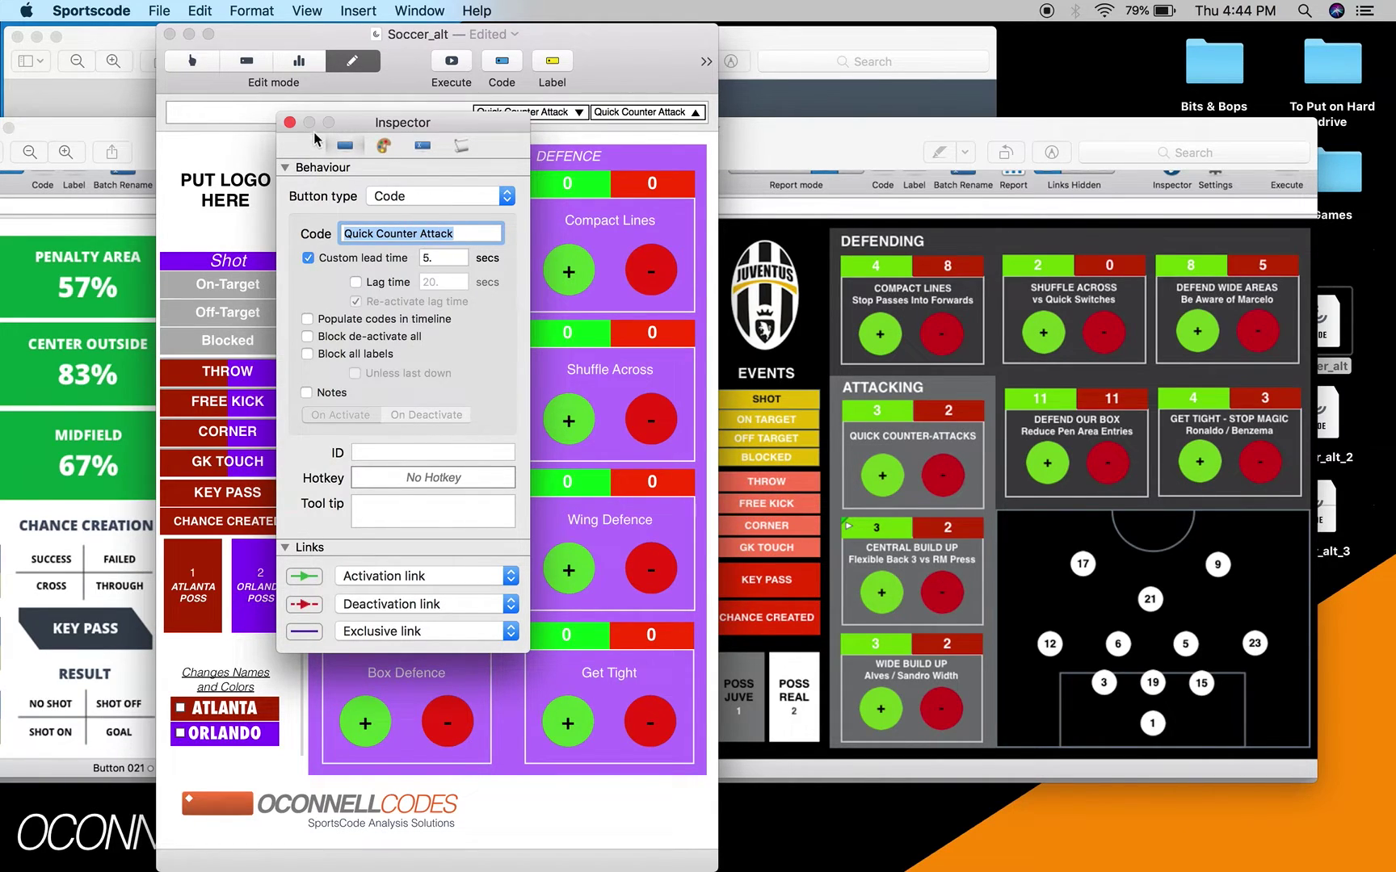
pyautogui.click(291, 122)
pyautogui.click(443, 261)
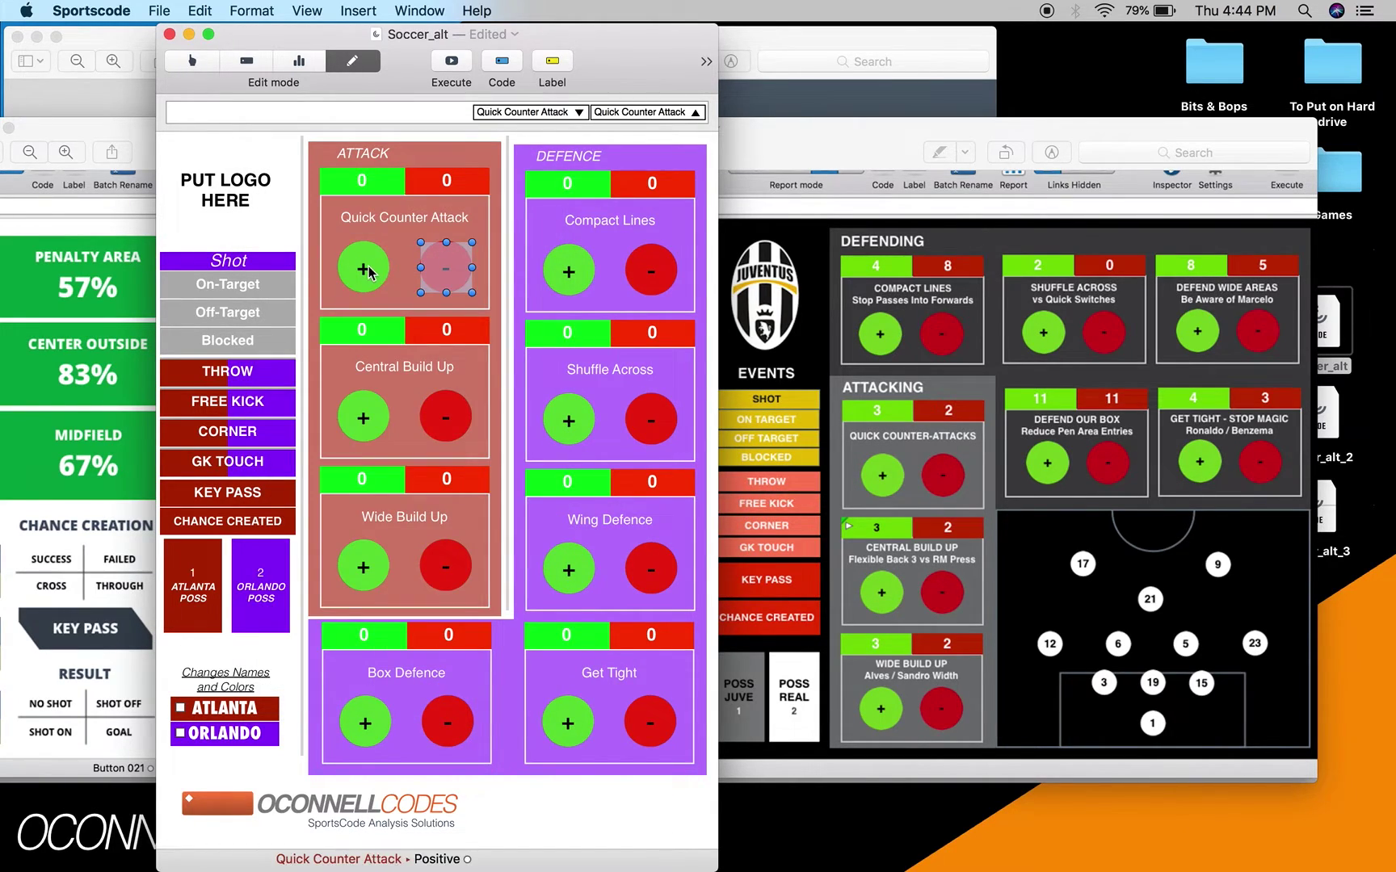
pyautogui.click(367, 271)
# - In Code mode, log Quick Counter Attack positive, Wing Defence negative and Get Tight positive
pyautogui.click(194, 63)
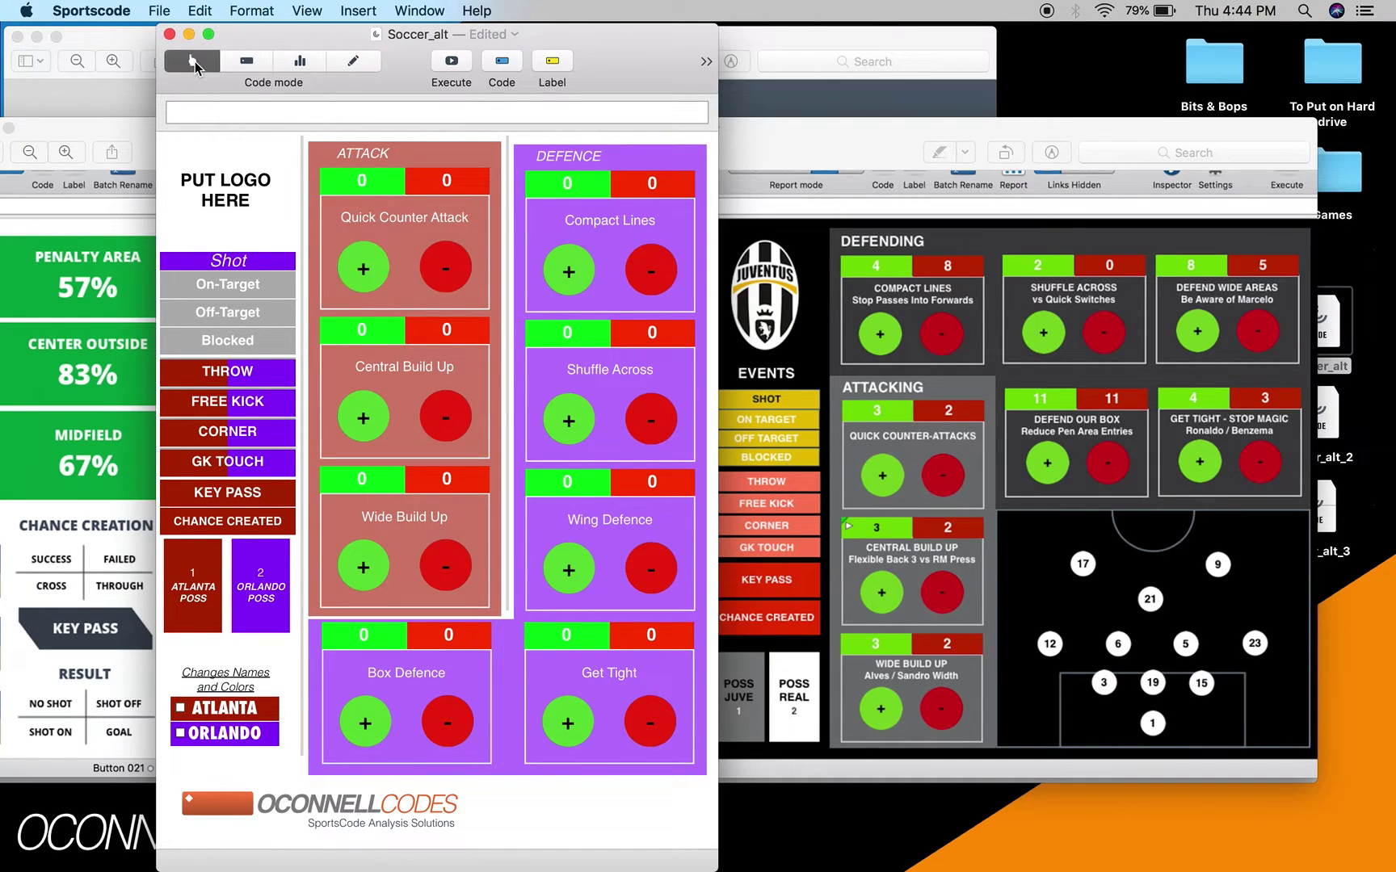
pyautogui.click(399, 223)
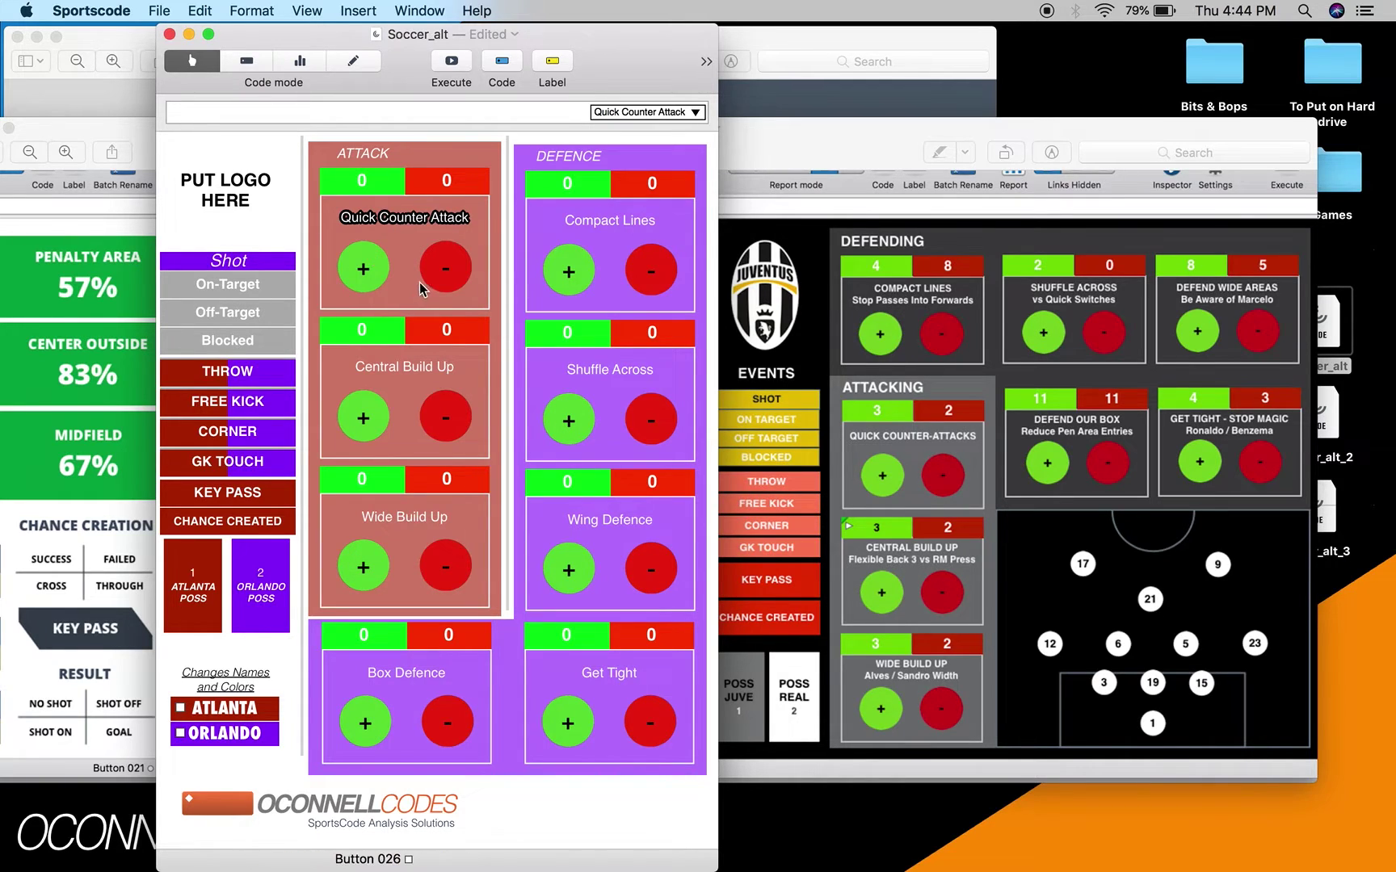
pyautogui.click(365, 269)
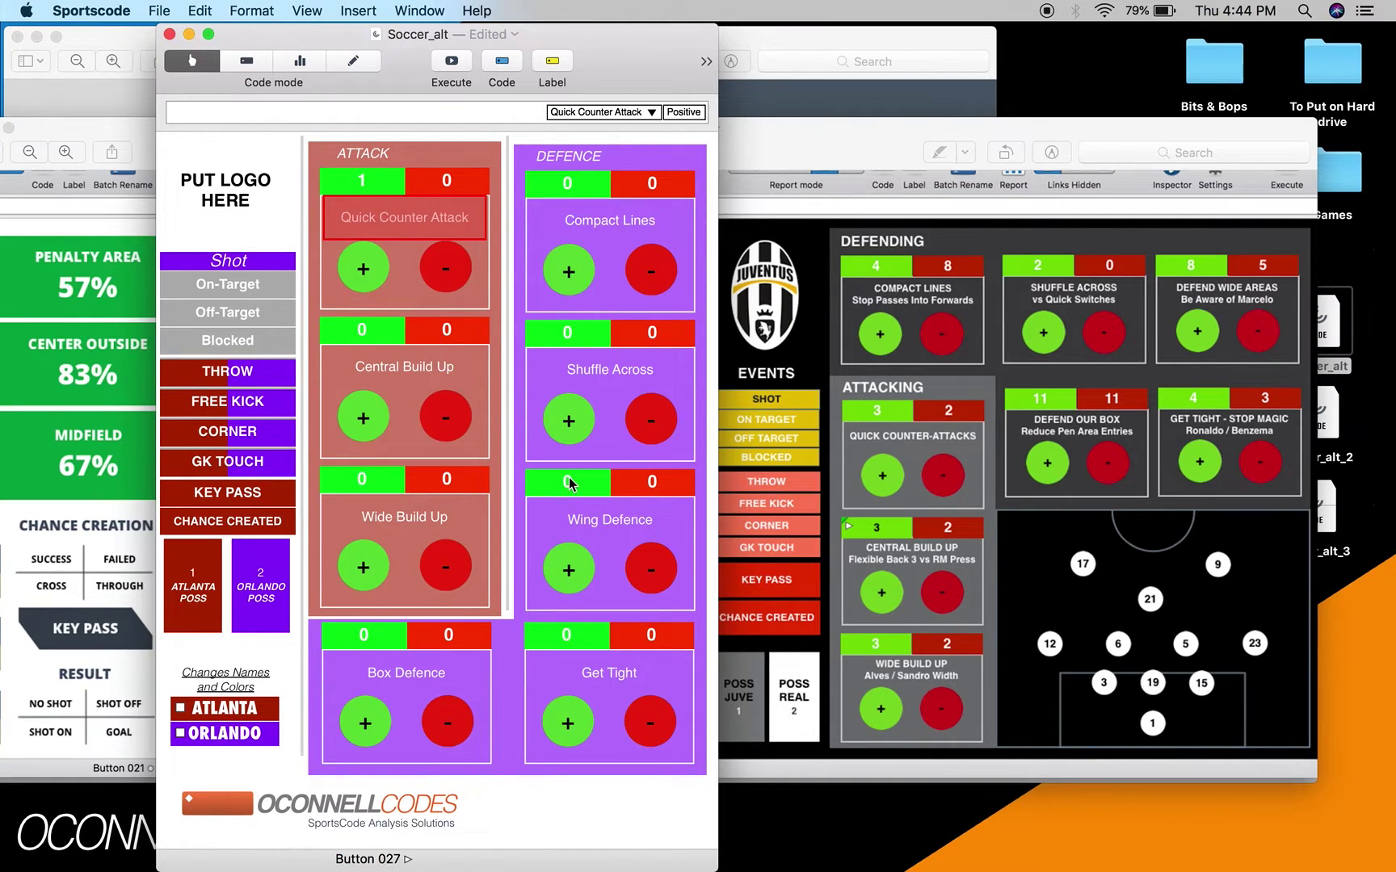
pyautogui.click(601, 525)
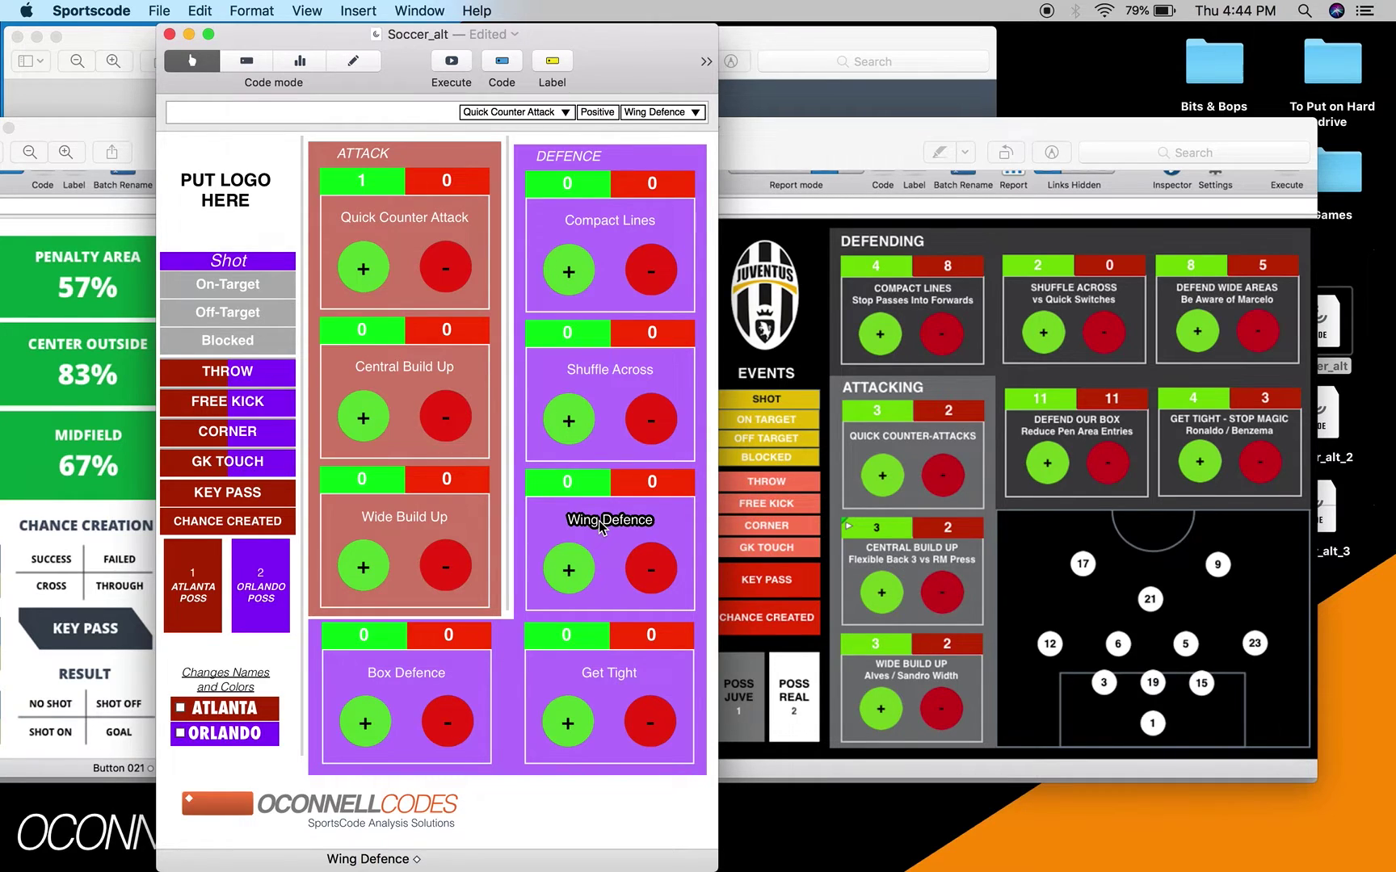
pyautogui.click(647, 572)
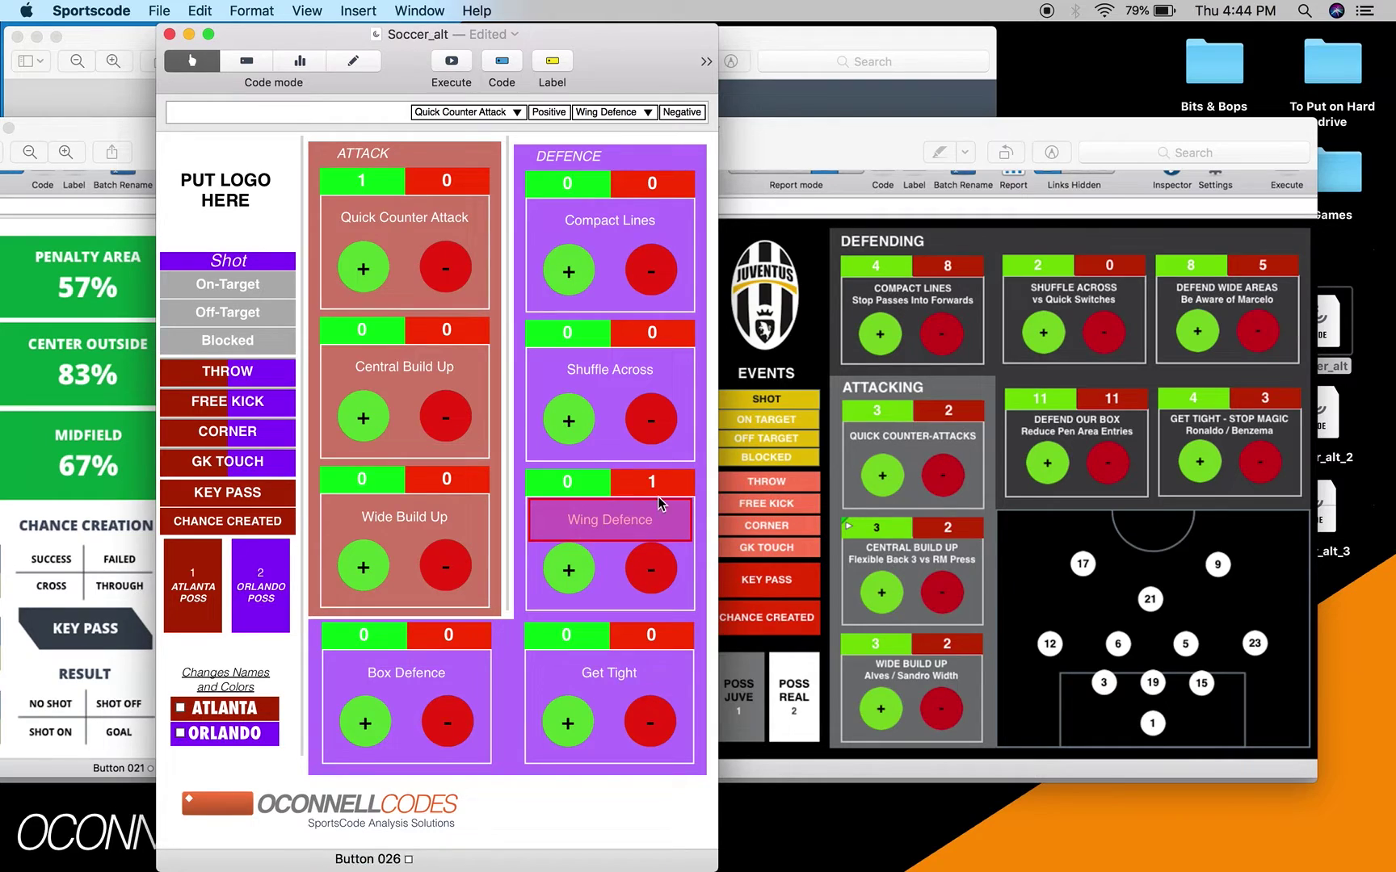
pyautogui.click(595, 680)
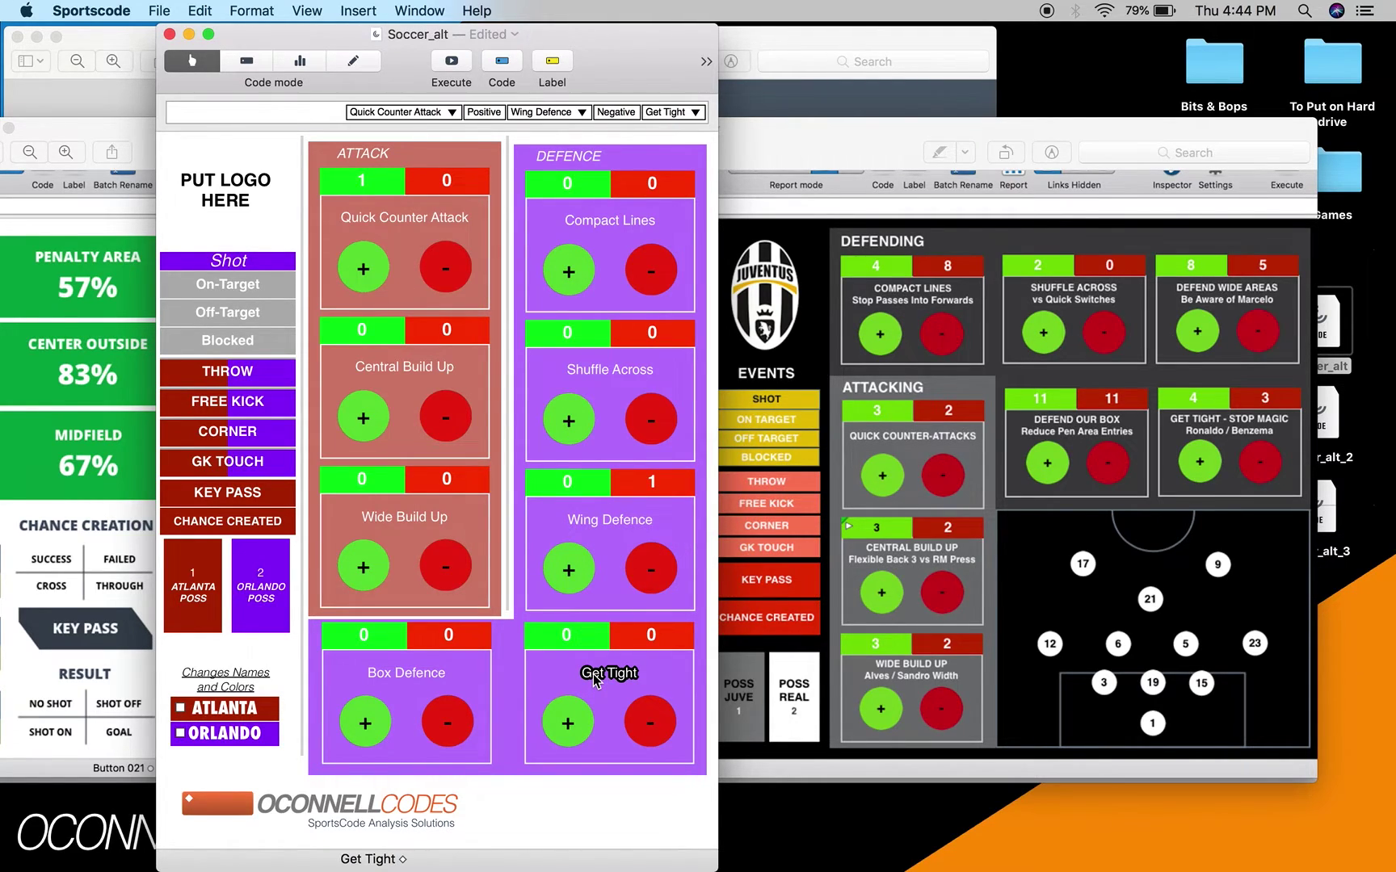
pyautogui.click(571, 711)
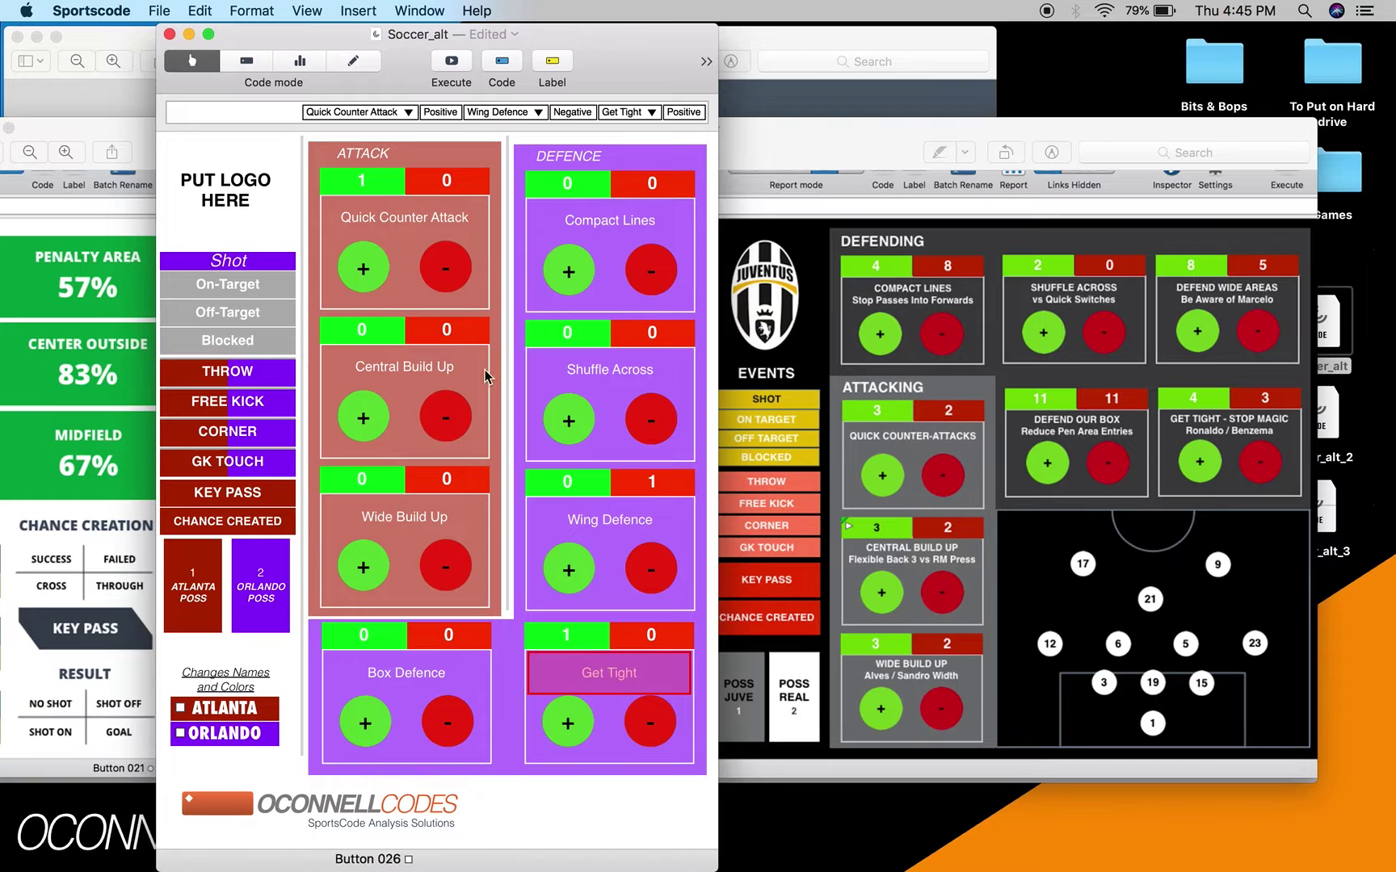
# - Close Soccer_alt and open Soccer_alt_2 in Hudl Sportscode, executed with zones at 0%
pyautogui.click(170, 34)
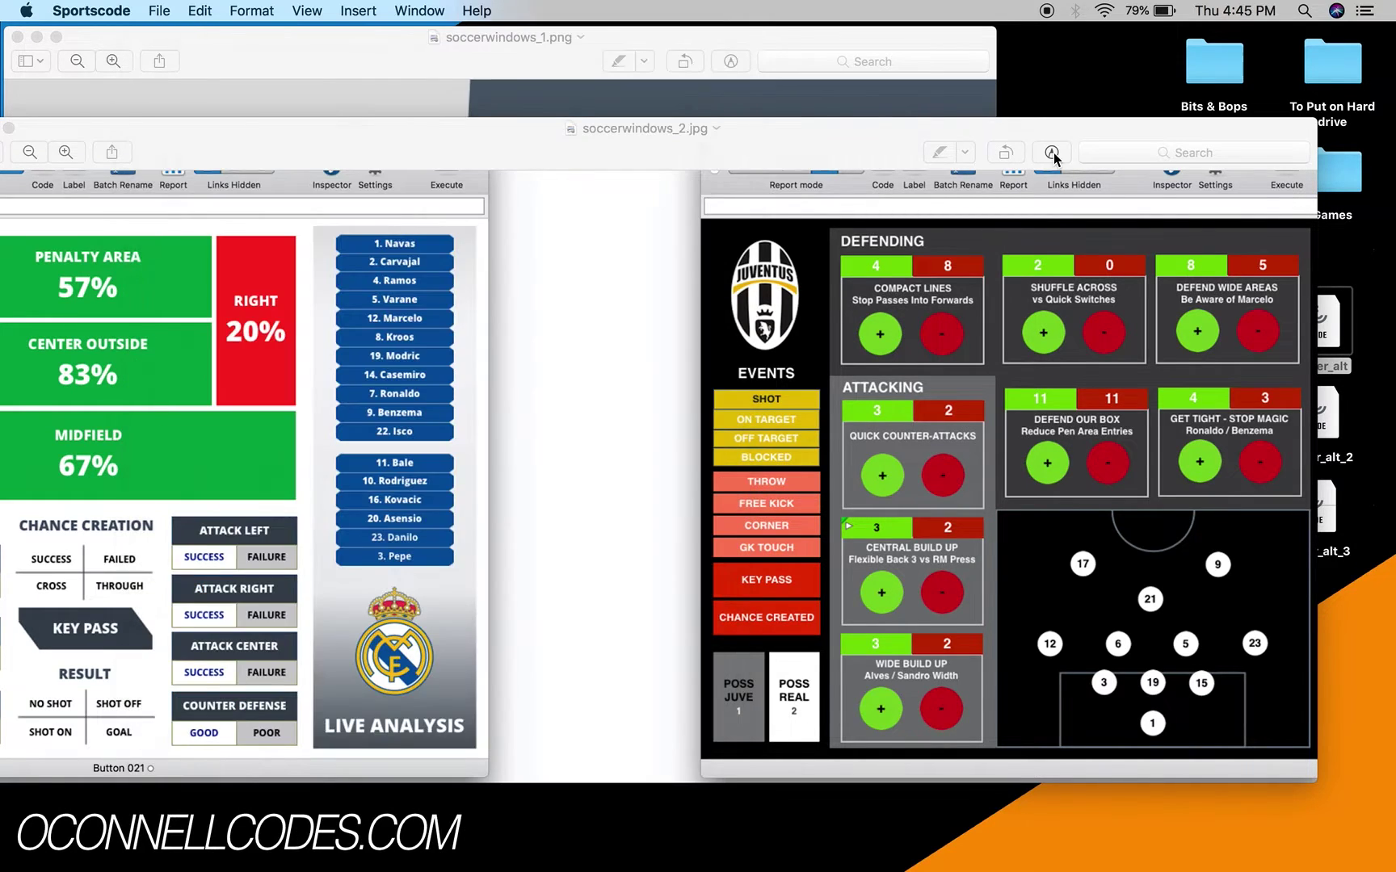
pyautogui.rightClick(1328, 403)
pyautogui.moveTo(1284, 432)
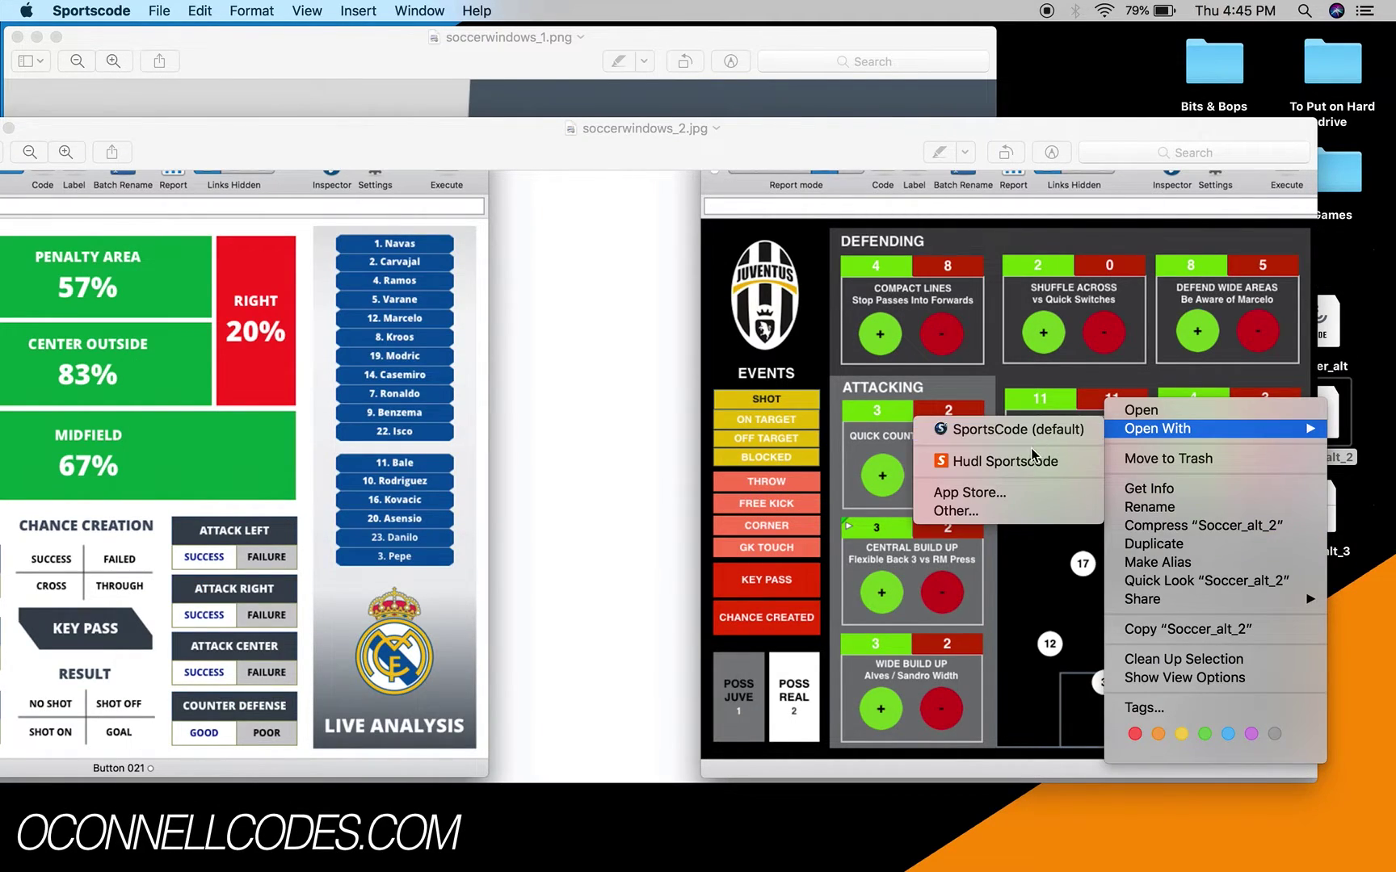
pyautogui.click(1005, 461)
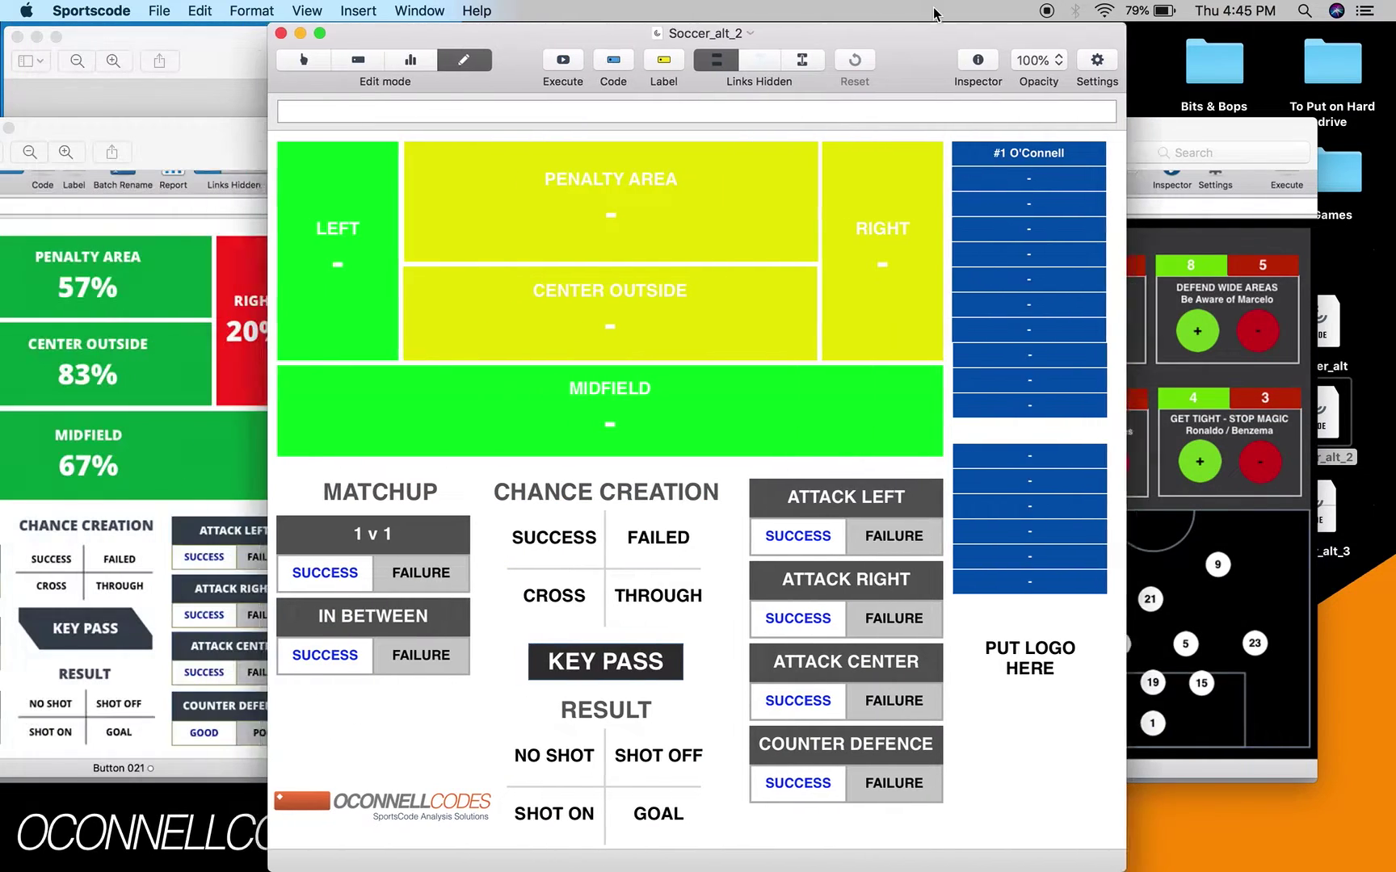
pyautogui.click(643, 61)
pyautogui.moveTo(614, 89); pyautogui.dragTo(680, 81)
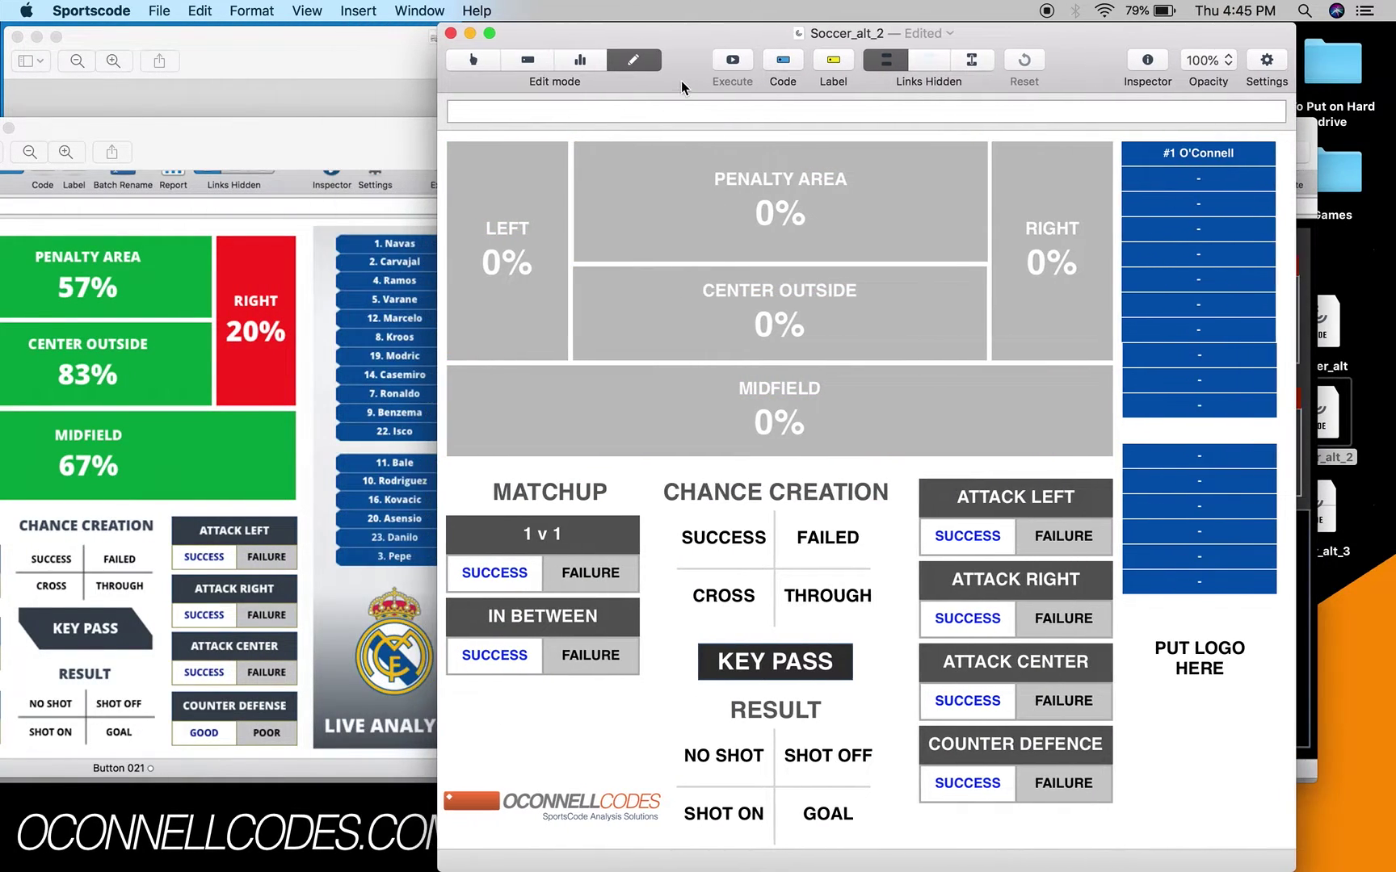
# - Outline the formation diagram and player list in the reference design for comparison
pyautogui.click(197, 436)
pyautogui.hscroll(-3, 197, 436)
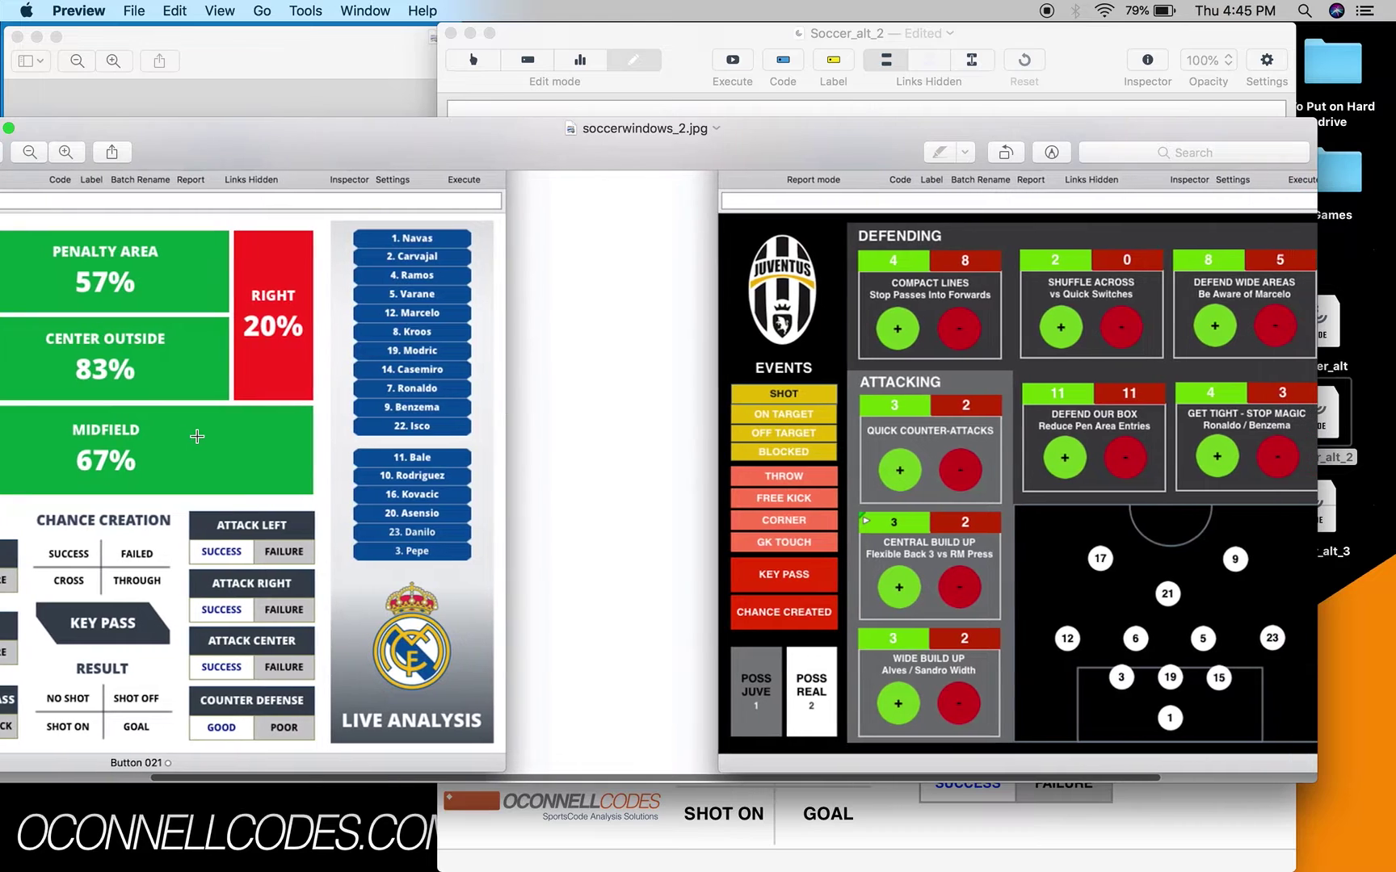
pyautogui.hscroll(3, 579, 477)
pyautogui.click(682, 77)
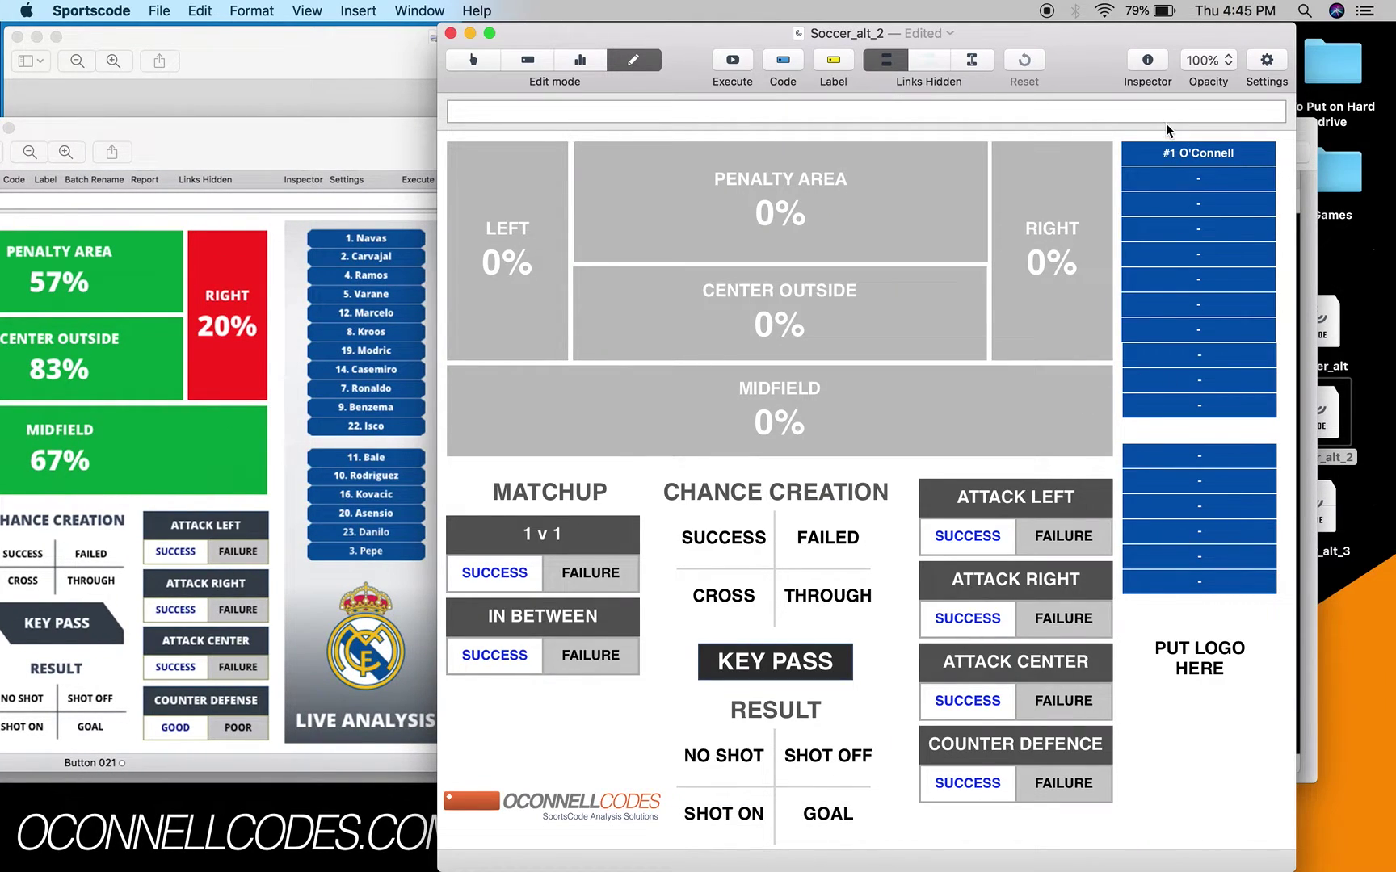
pyautogui.click(359, 411)
pyautogui.moveTo(1201, 553); pyautogui.dragTo(989, 709)
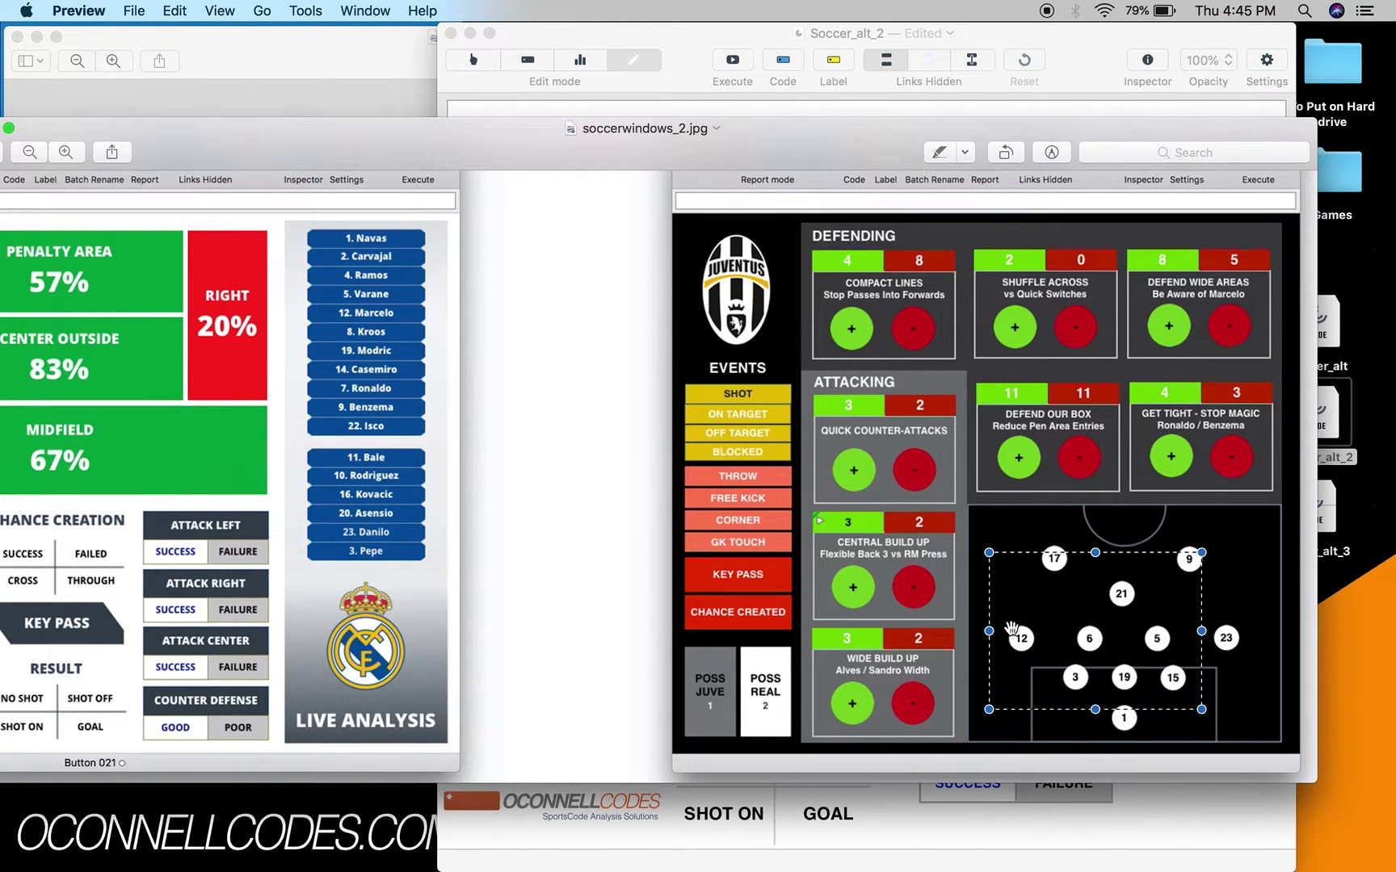
pyautogui.click(576, 638)
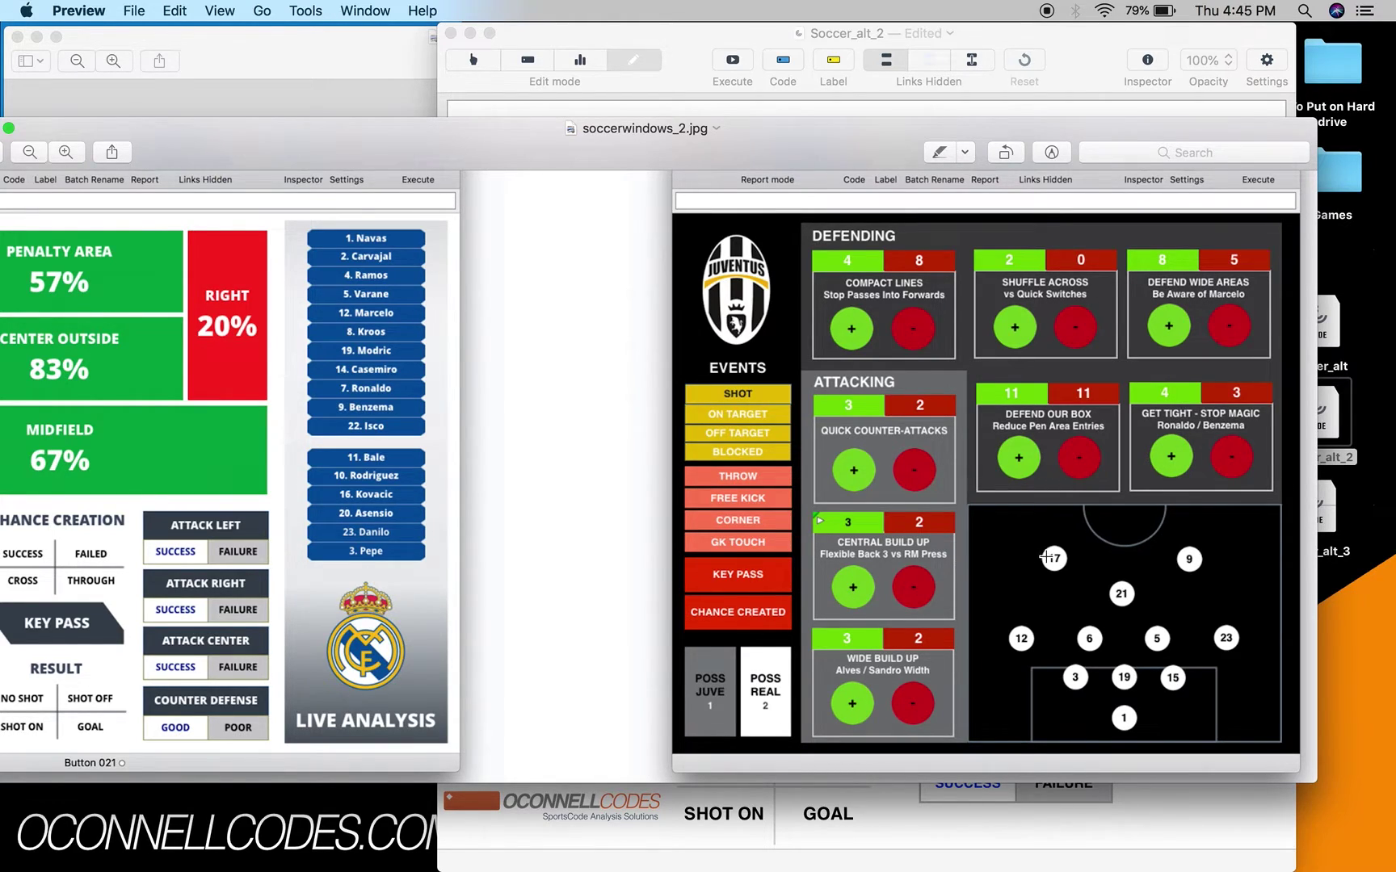
pyautogui.moveTo(971, 509); pyautogui.dragTo(1280, 749)
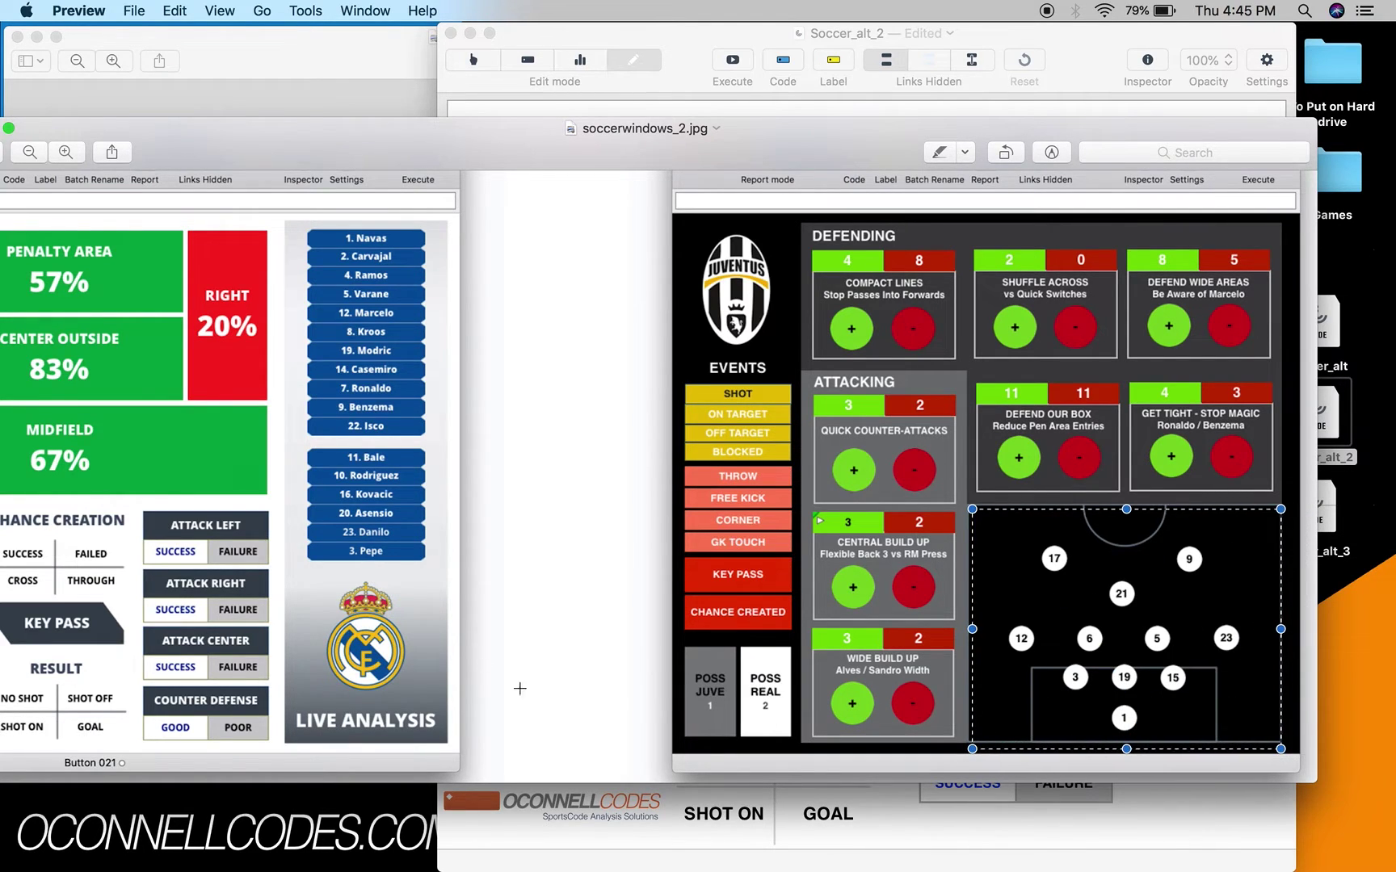
pyautogui.moveTo(286, 218); pyautogui.dragTo(432, 617)
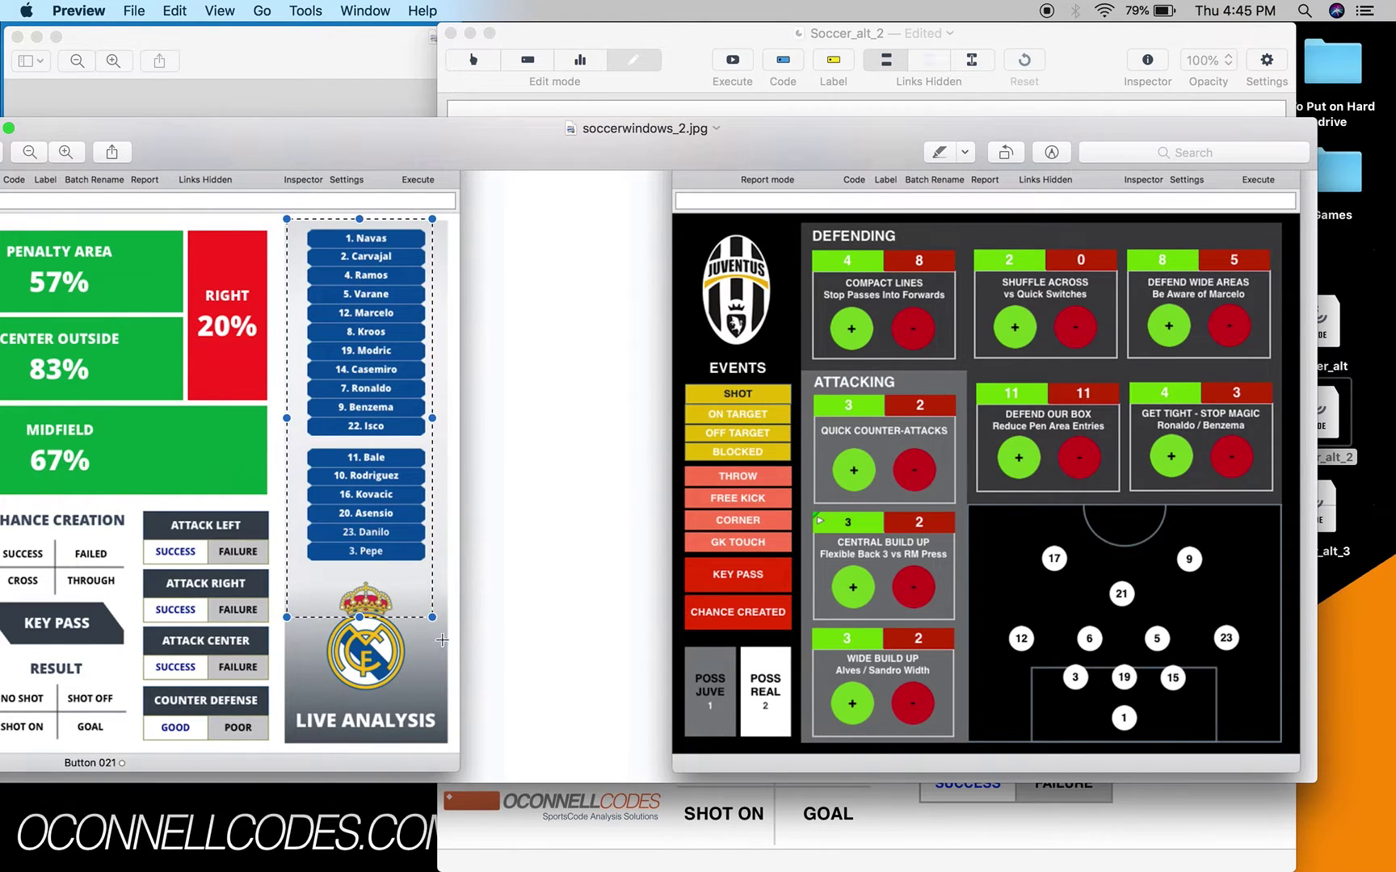
pyautogui.moveTo(432, 692); pyautogui.dragTo(339, 280)
pyautogui.moveTo(966, 509); pyautogui.dragTo(1285, 749)
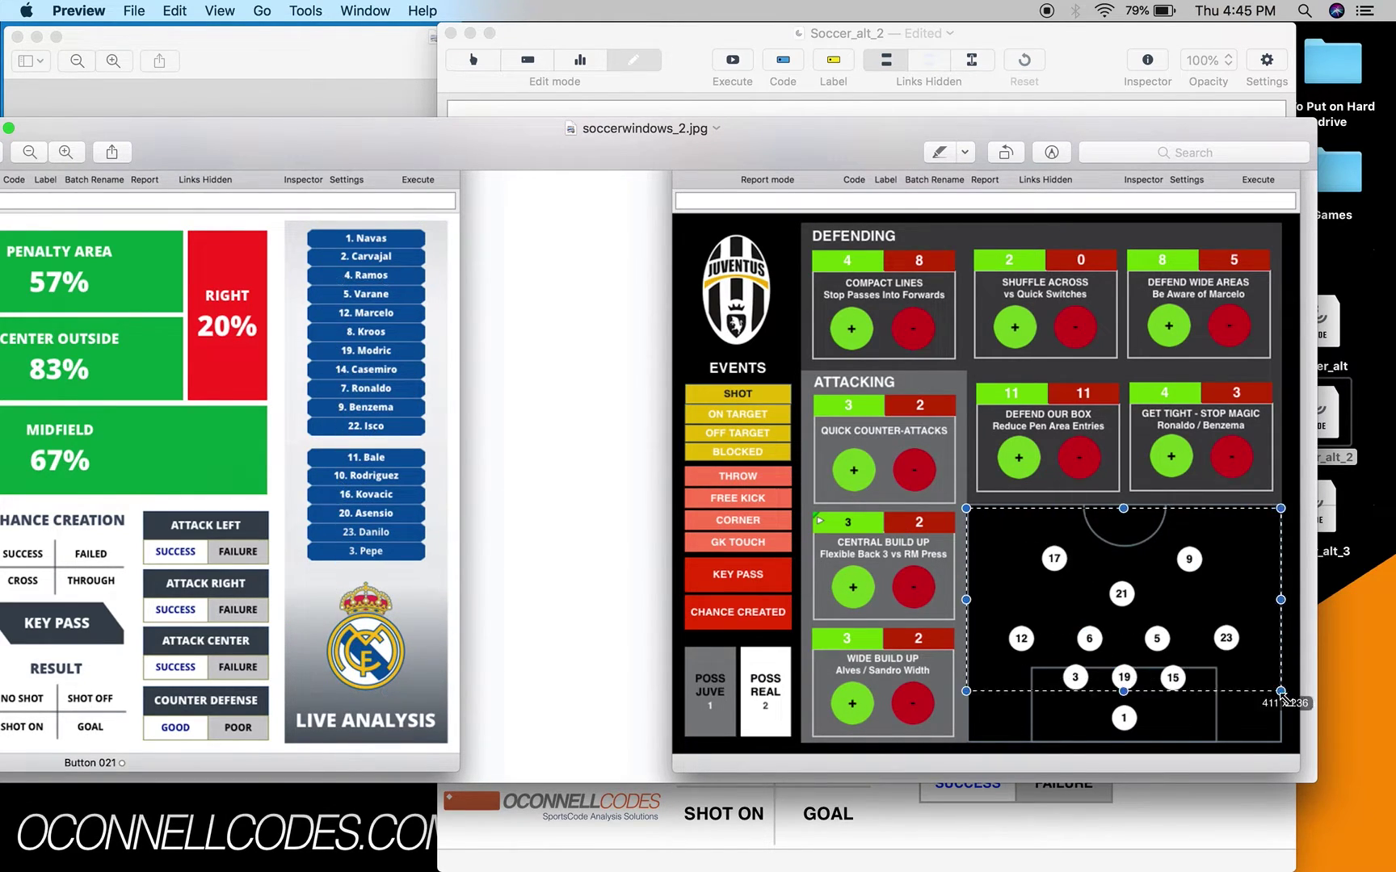
# - Select and deselect Soccer_alt_2's lower player buttons and logo placeholder
pyautogui.click(655, 61)
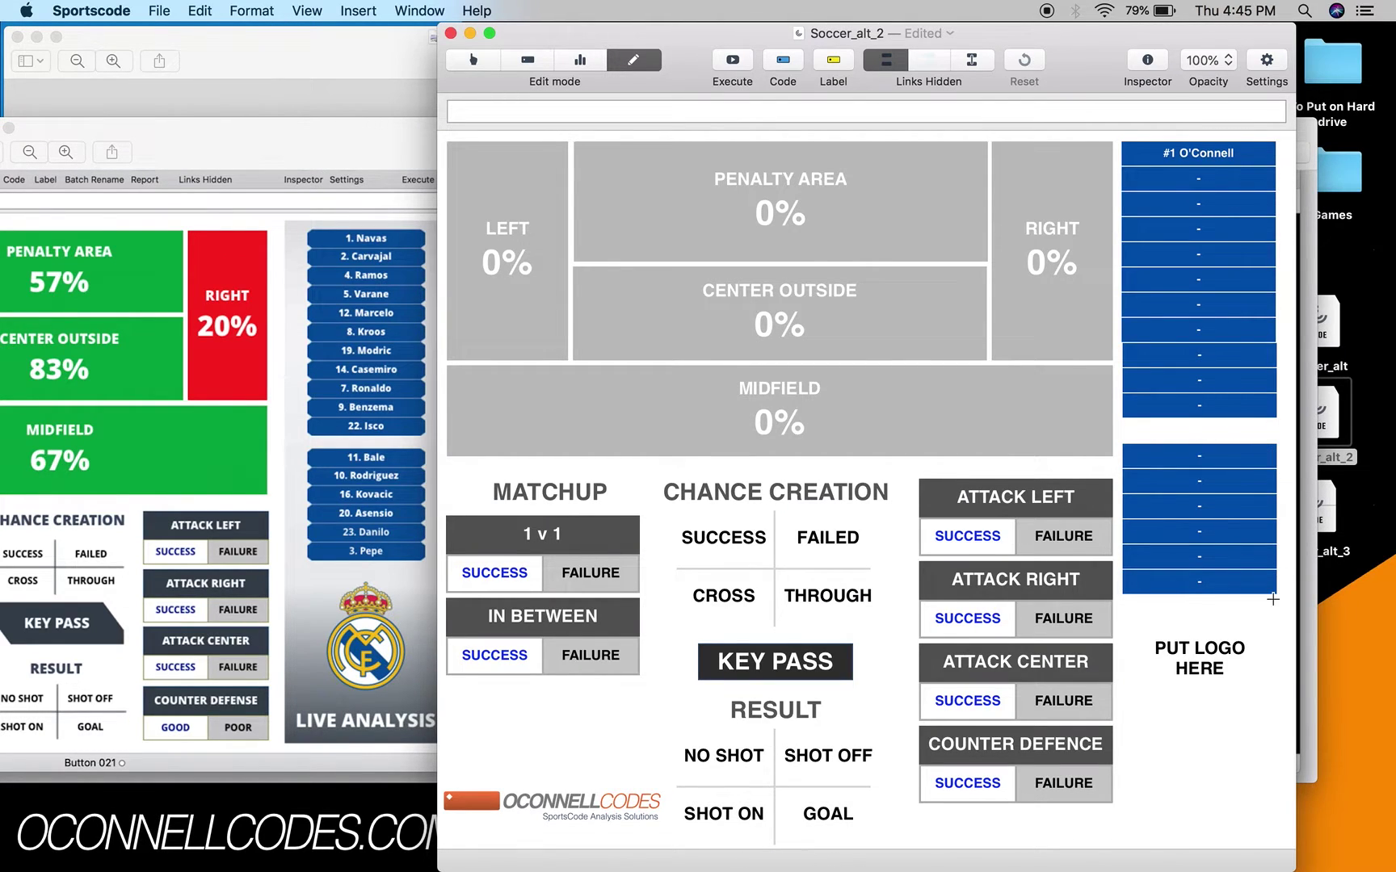
pyautogui.moveTo(1248, 613); pyautogui.dragTo(1184, 578)
pyautogui.click(1179, 786)
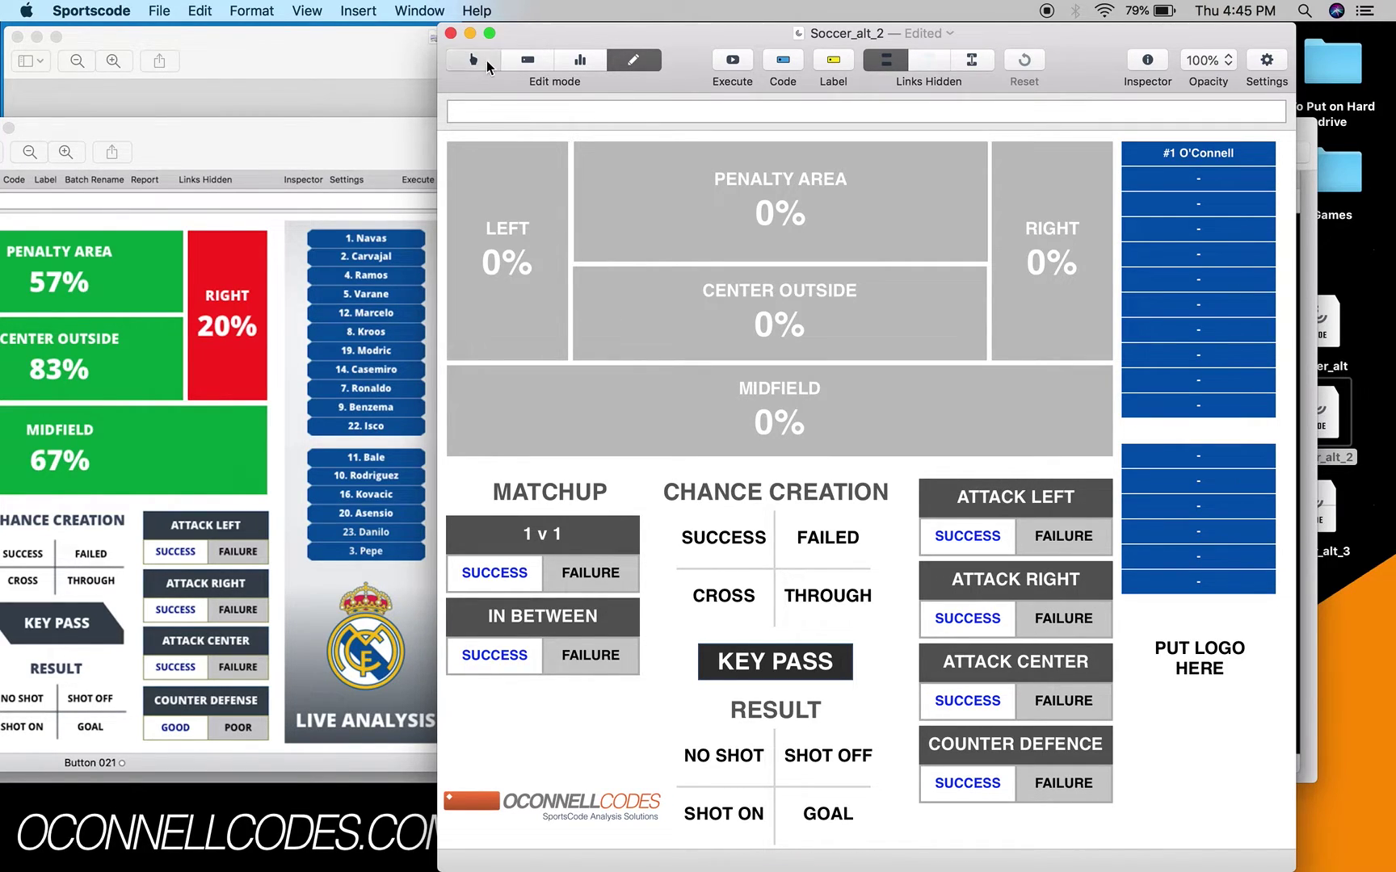
# - In Code mode, log Attack Right success, Attack Center failure, and Attack Left success and failures
pyautogui.click(483, 62)
pyautogui.click(987, 584)
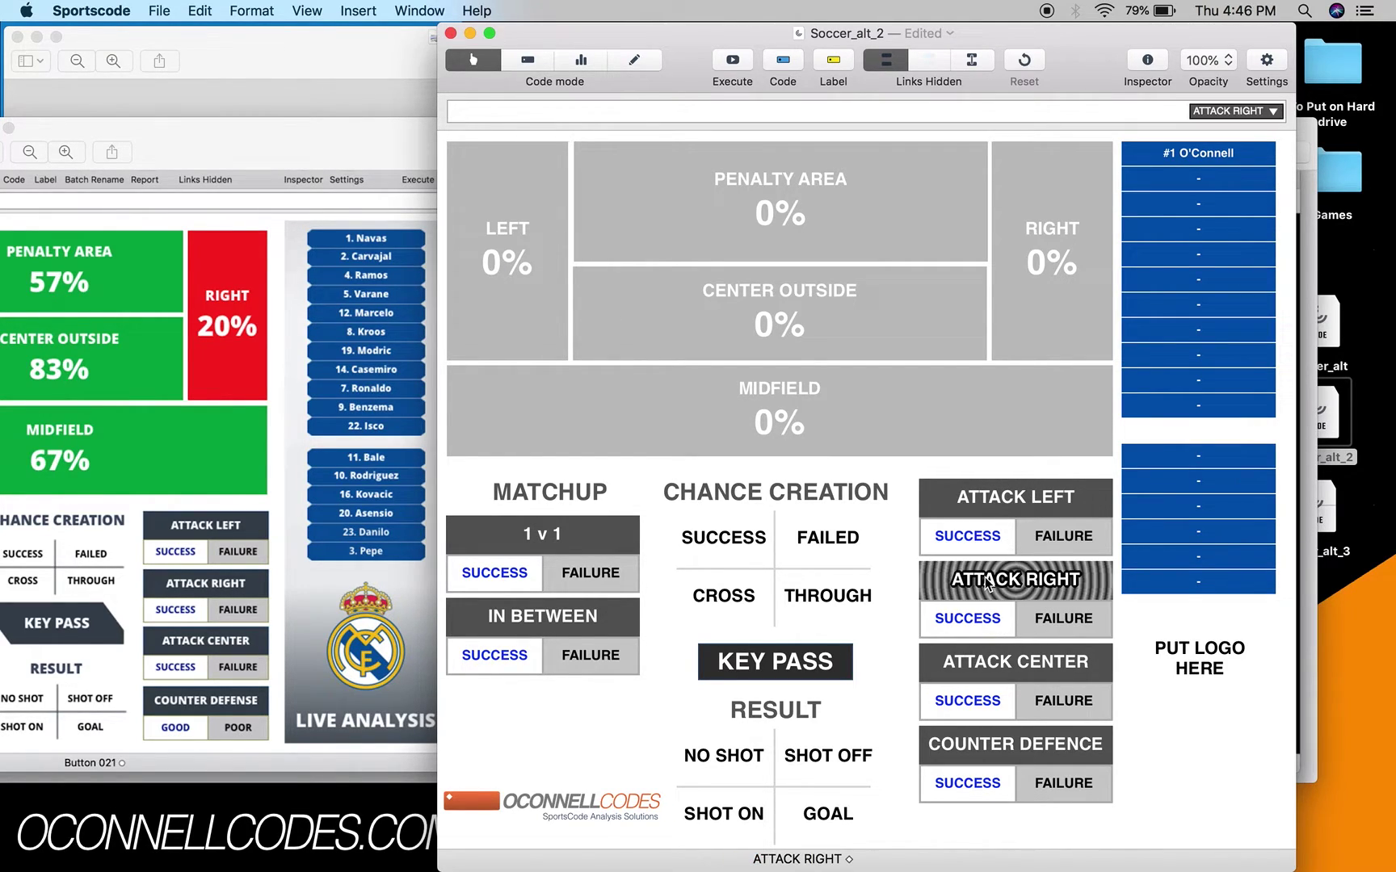
pyautogui.click(1004, 629)
pyautogui.click(1006, 669)
pyautogui.click(1055, 698)
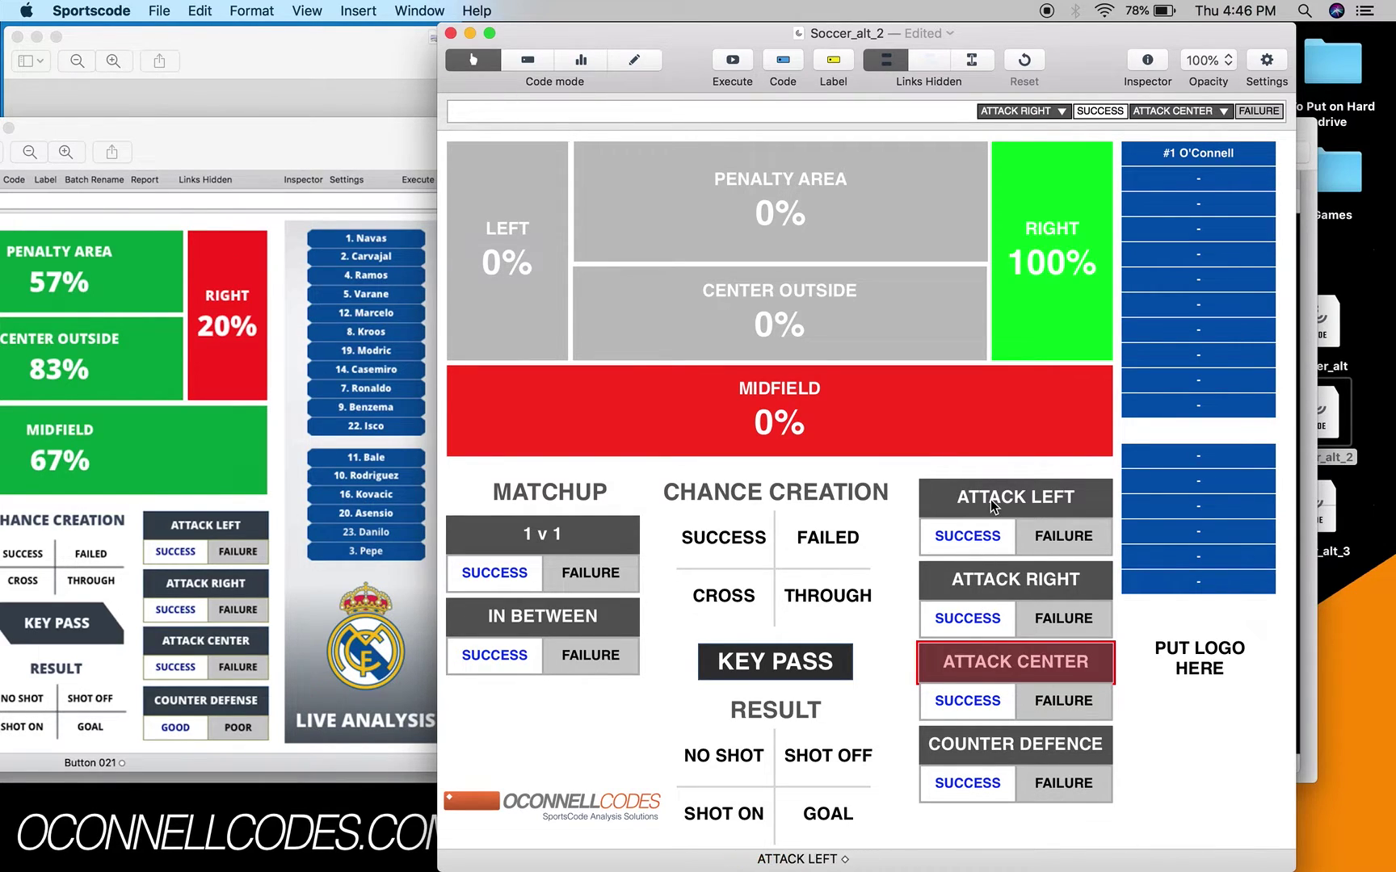
pyautogui.click(1015, 497)
pyautogui.click(967, 534)
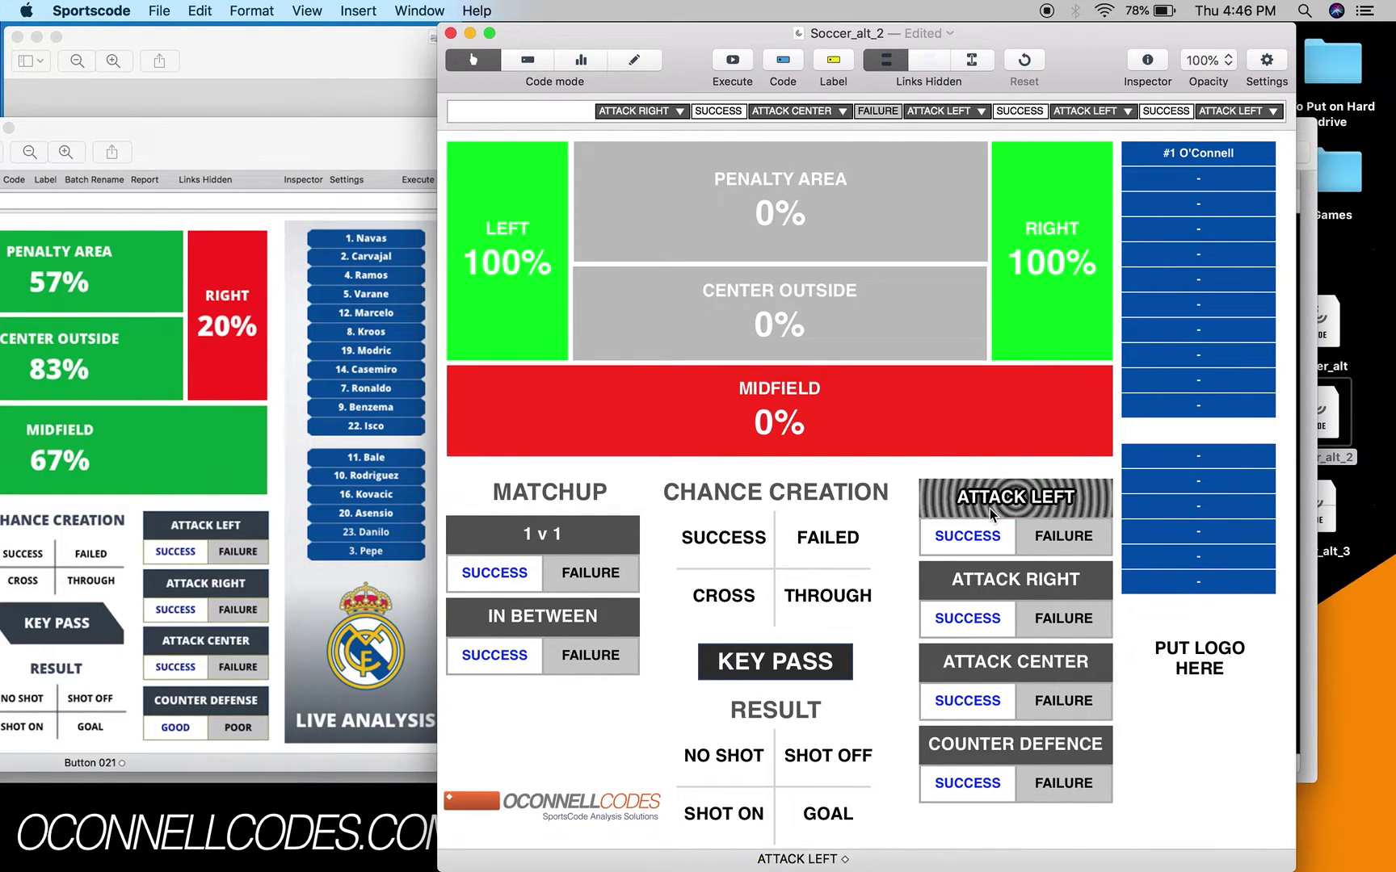
pyautogui.click(1063, 536)
pyautogui.click(946, 494)
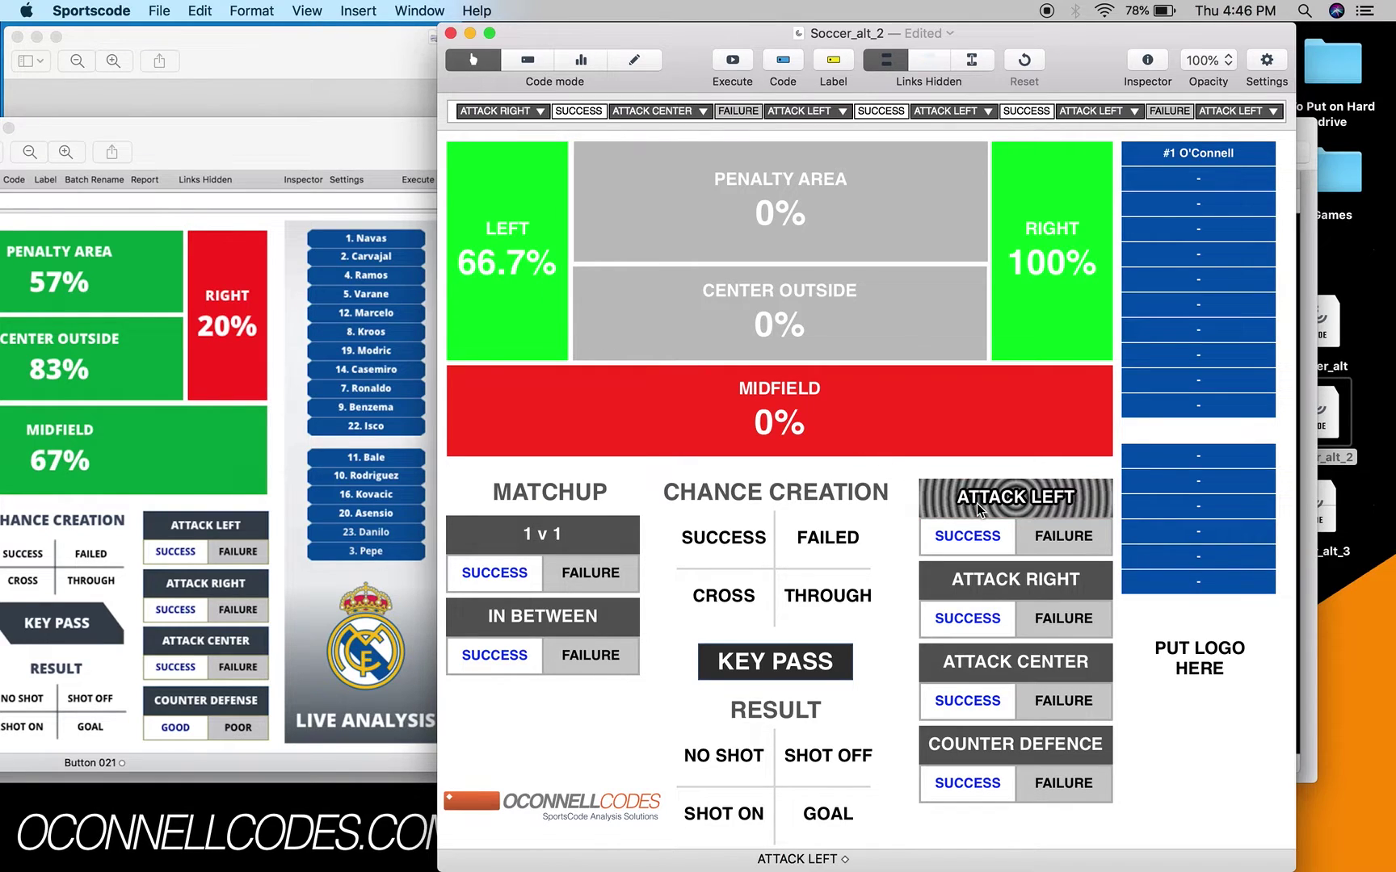
pyautogui.click(1062, 536)
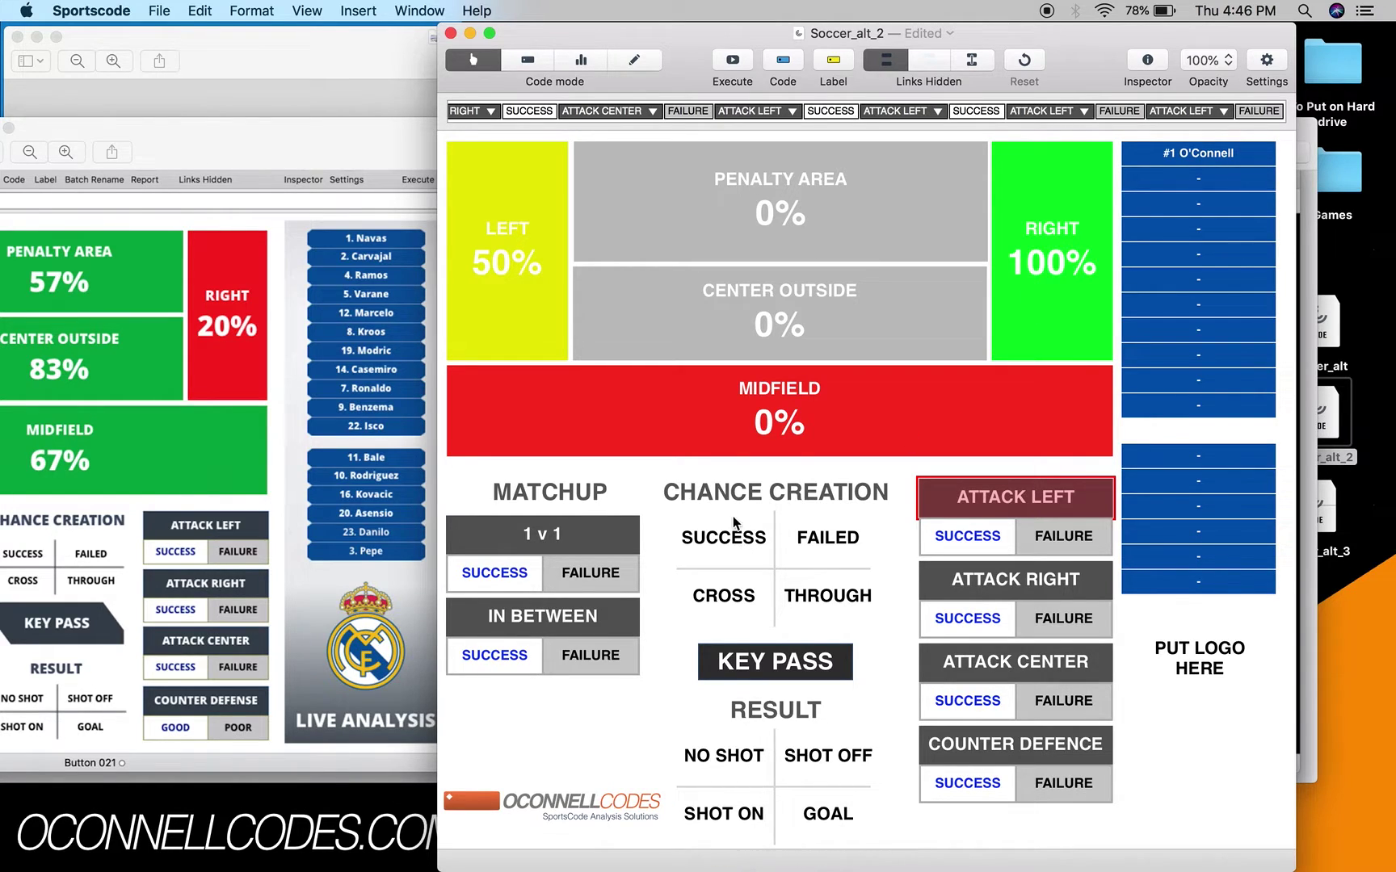
# - Apply Chance Creation labels SUCCESS, FAILED, THROUGH BALL and Result labels SHOT ON TARGET, GOAL, SHOT OFF TARGET, NO SHOT
pyautogui.click(759, 543)
pyautogui.click(827, 537)
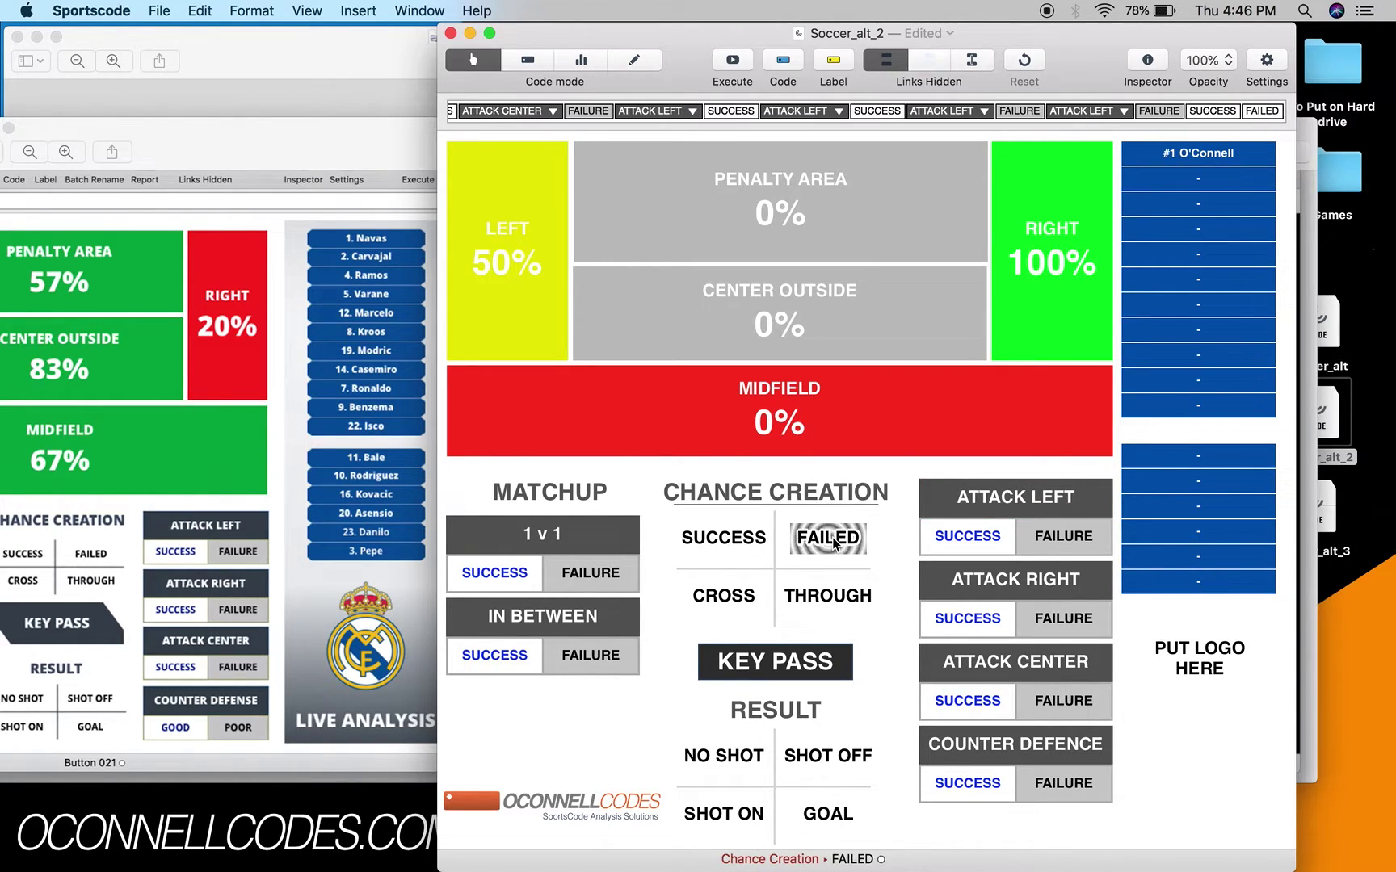
pyautogui.click(826, 595)
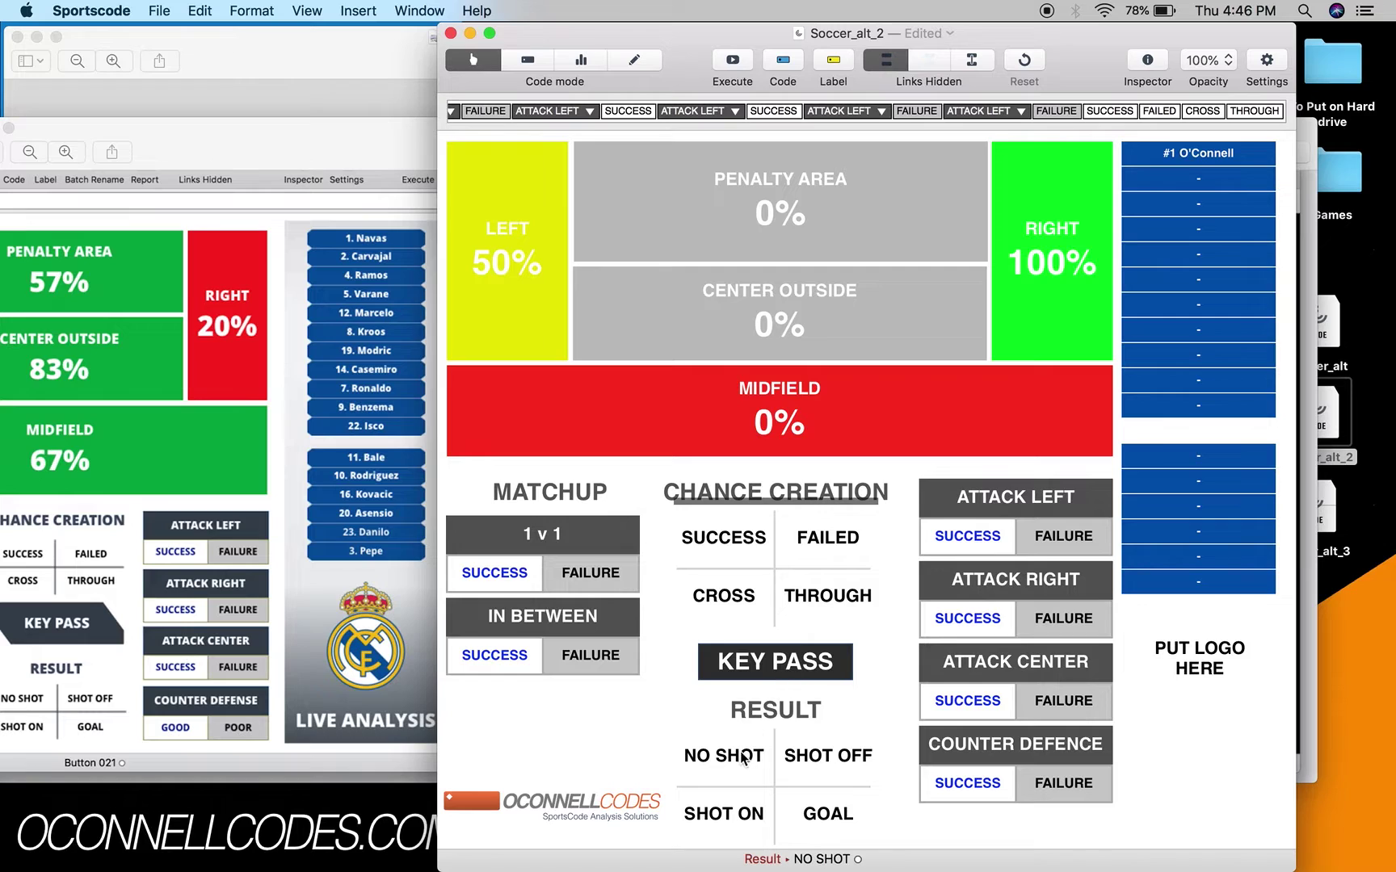
pyautogui.click(724, 813)
pyautogui.click(828, 813)
pyautogui.click(828, 756)
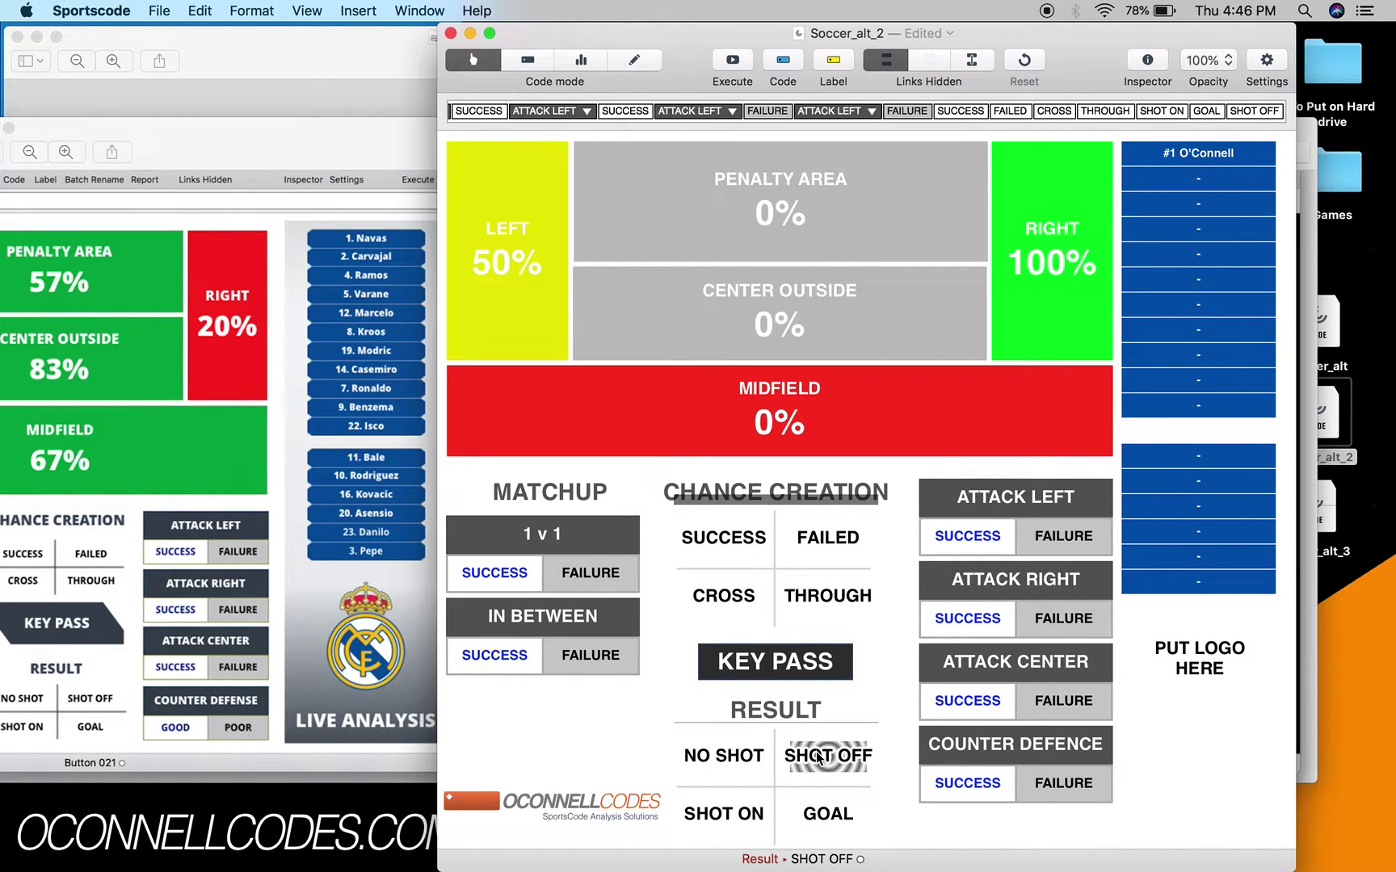
pyautogui.click(718, 762)
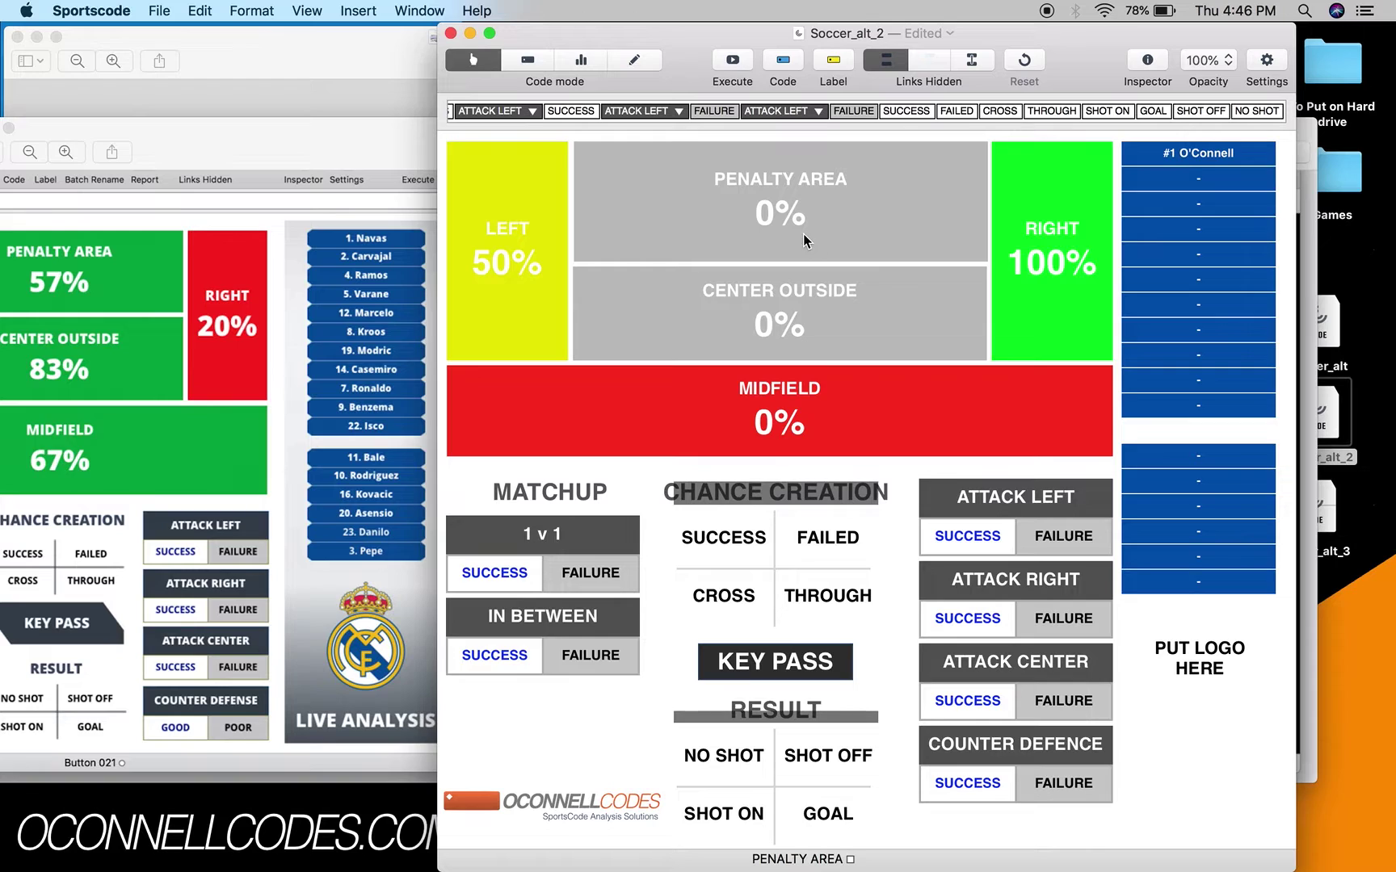
# - Test the Center Outside zone and log repeated FAILED chance creations
pyautogui.click(804, 311)
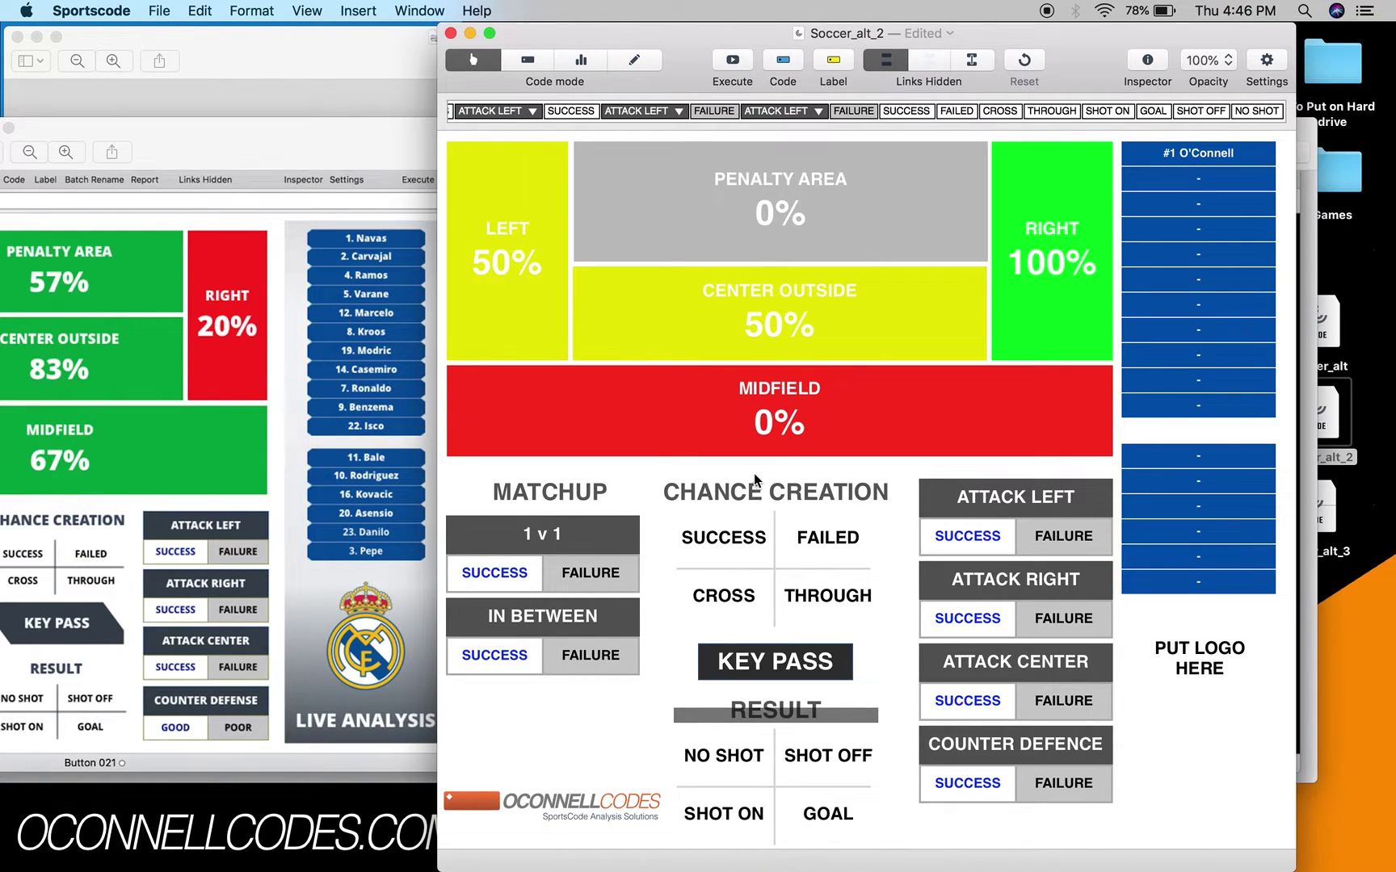
pyautogui.click(782, 537)
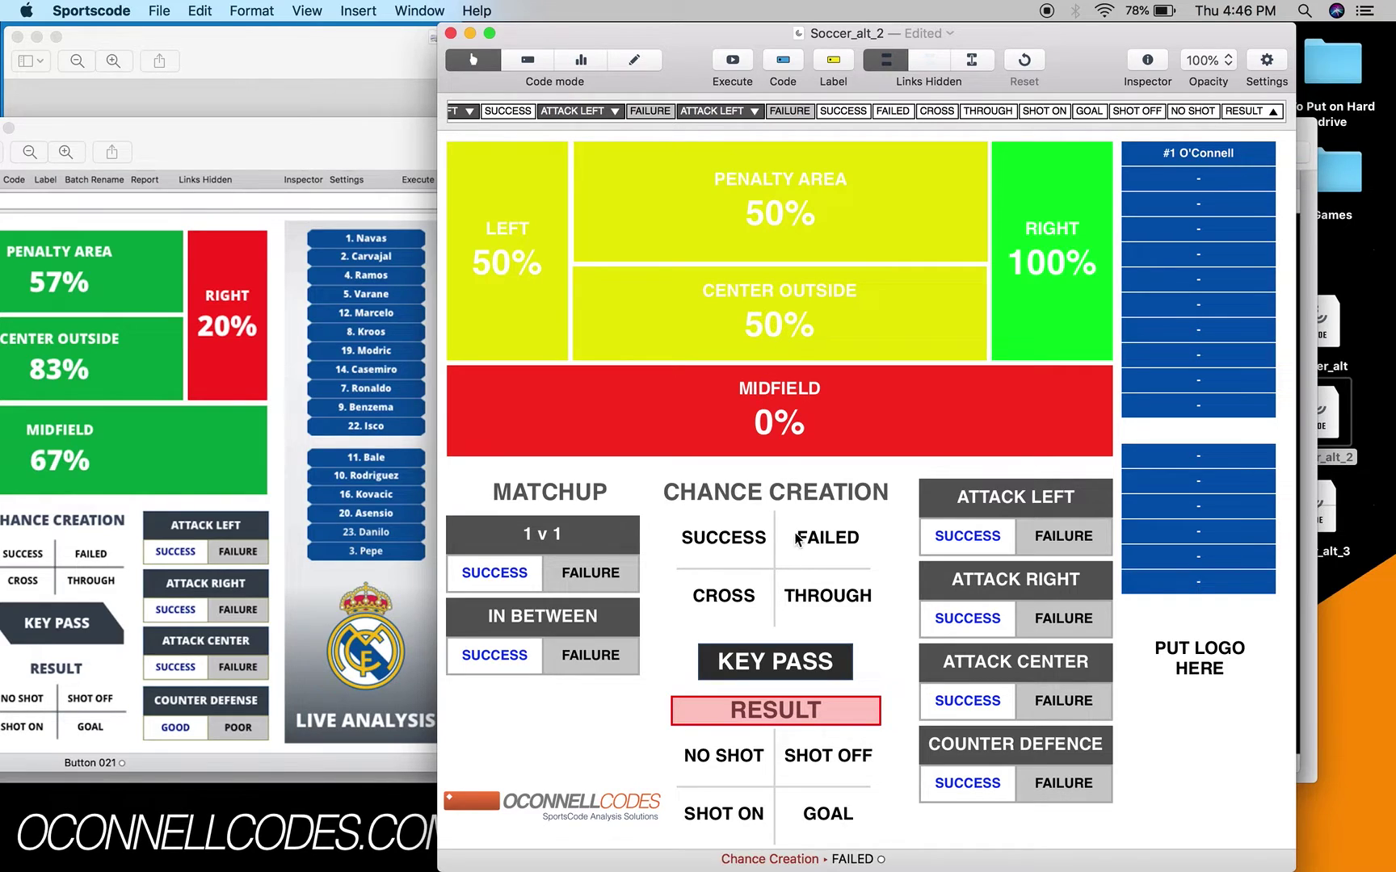
pyautogui.click(822, 538)
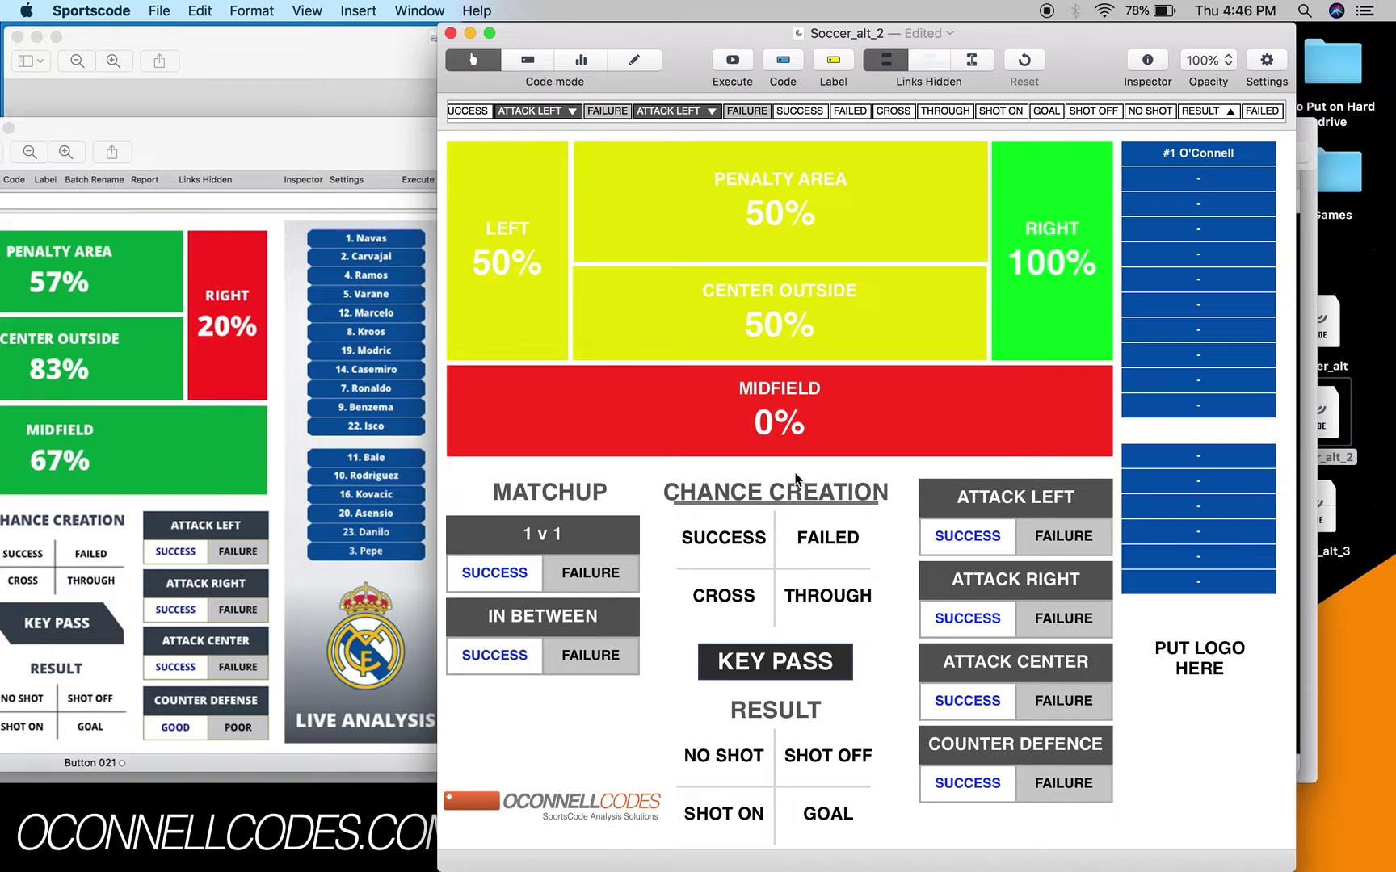
pyautogui.click(742, 554)
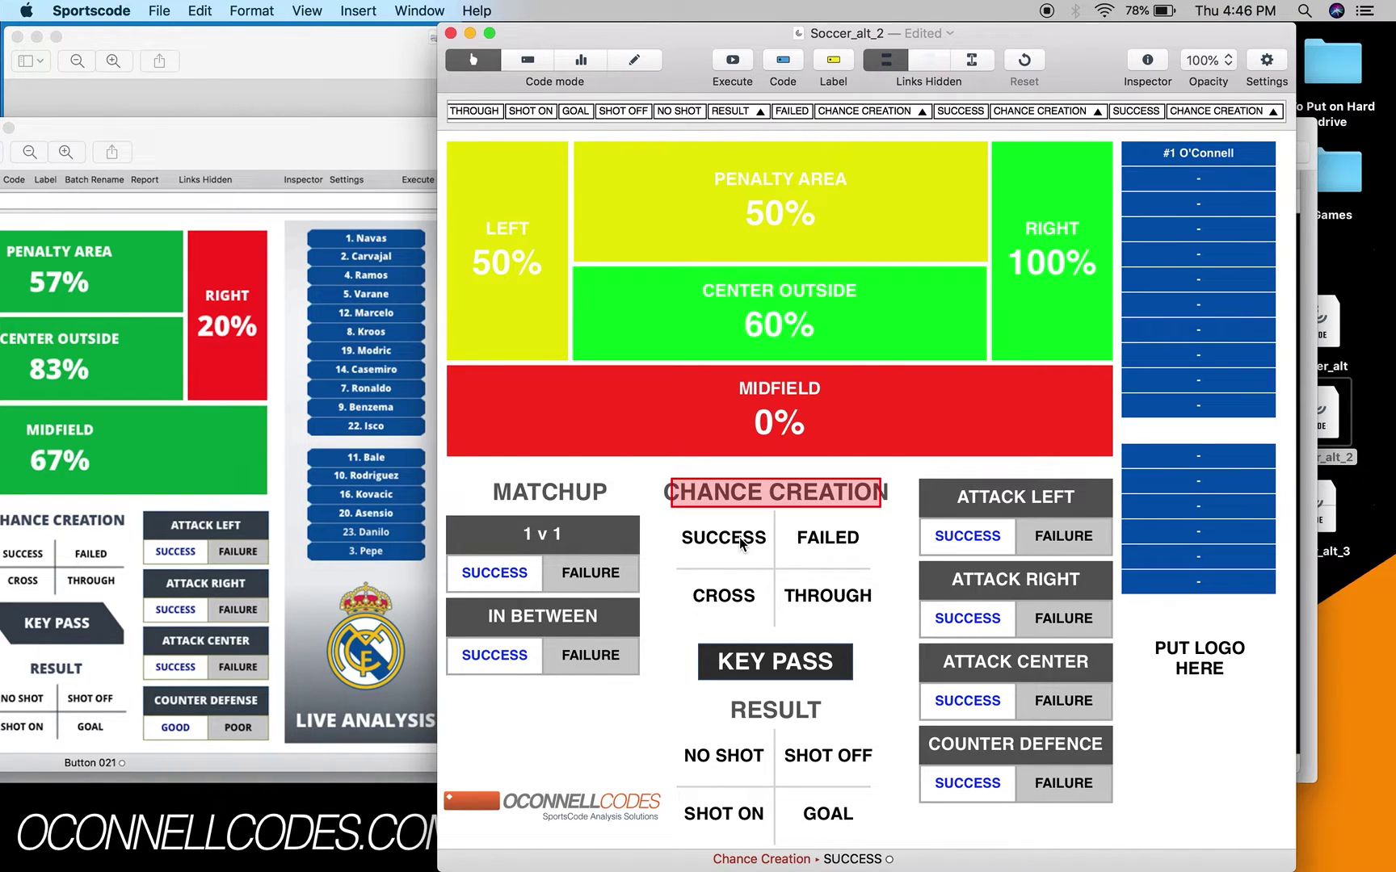
pyautogui.click(742, 554)
pyautogui.click(840, 549)
pyautogui.click(841, 549)
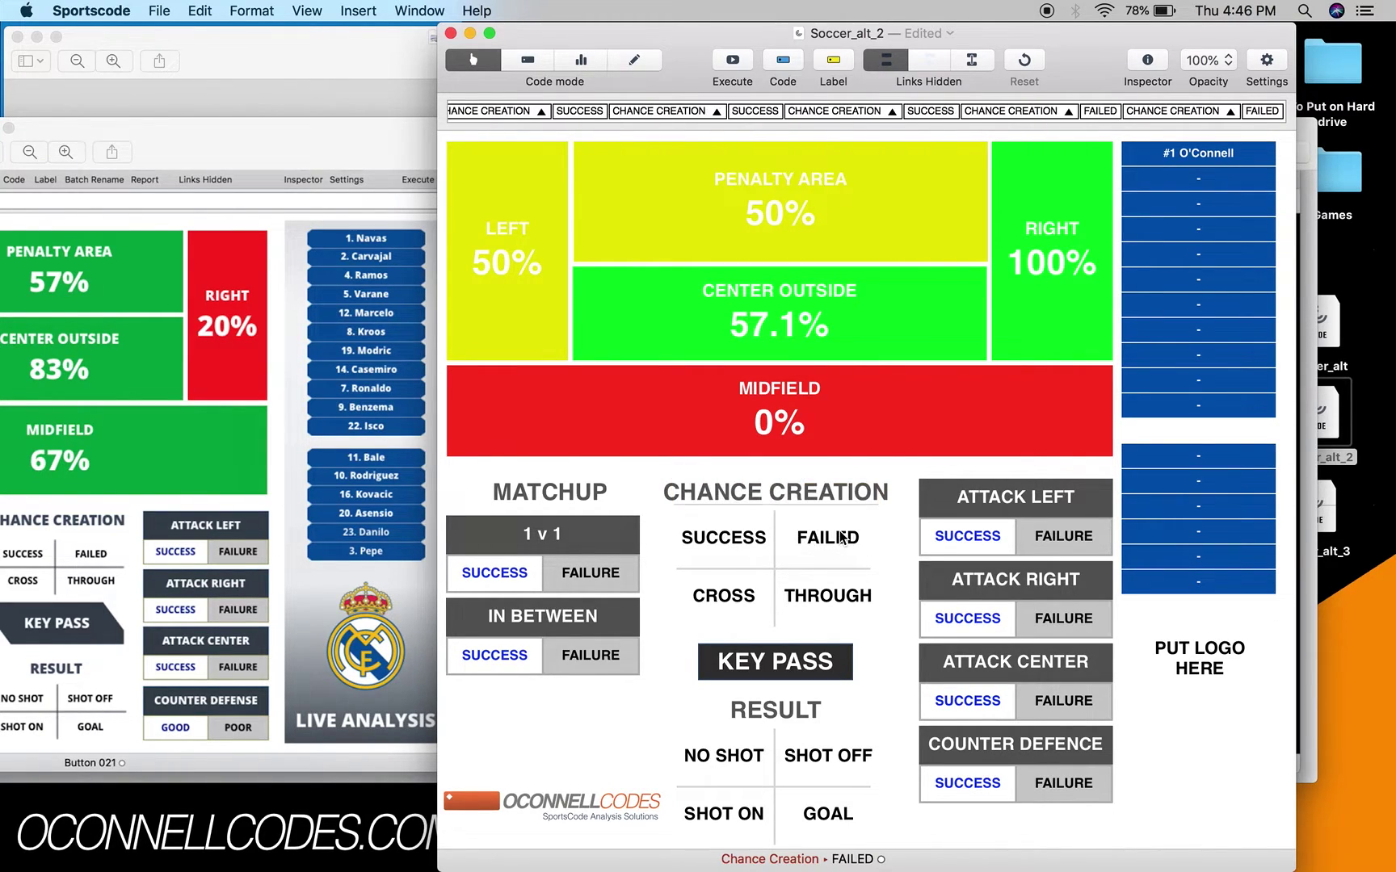
pyautogui.click(840, 550)
# - Record two NO SHOT results and three GOAL results
pyautogui.click(745, 767)
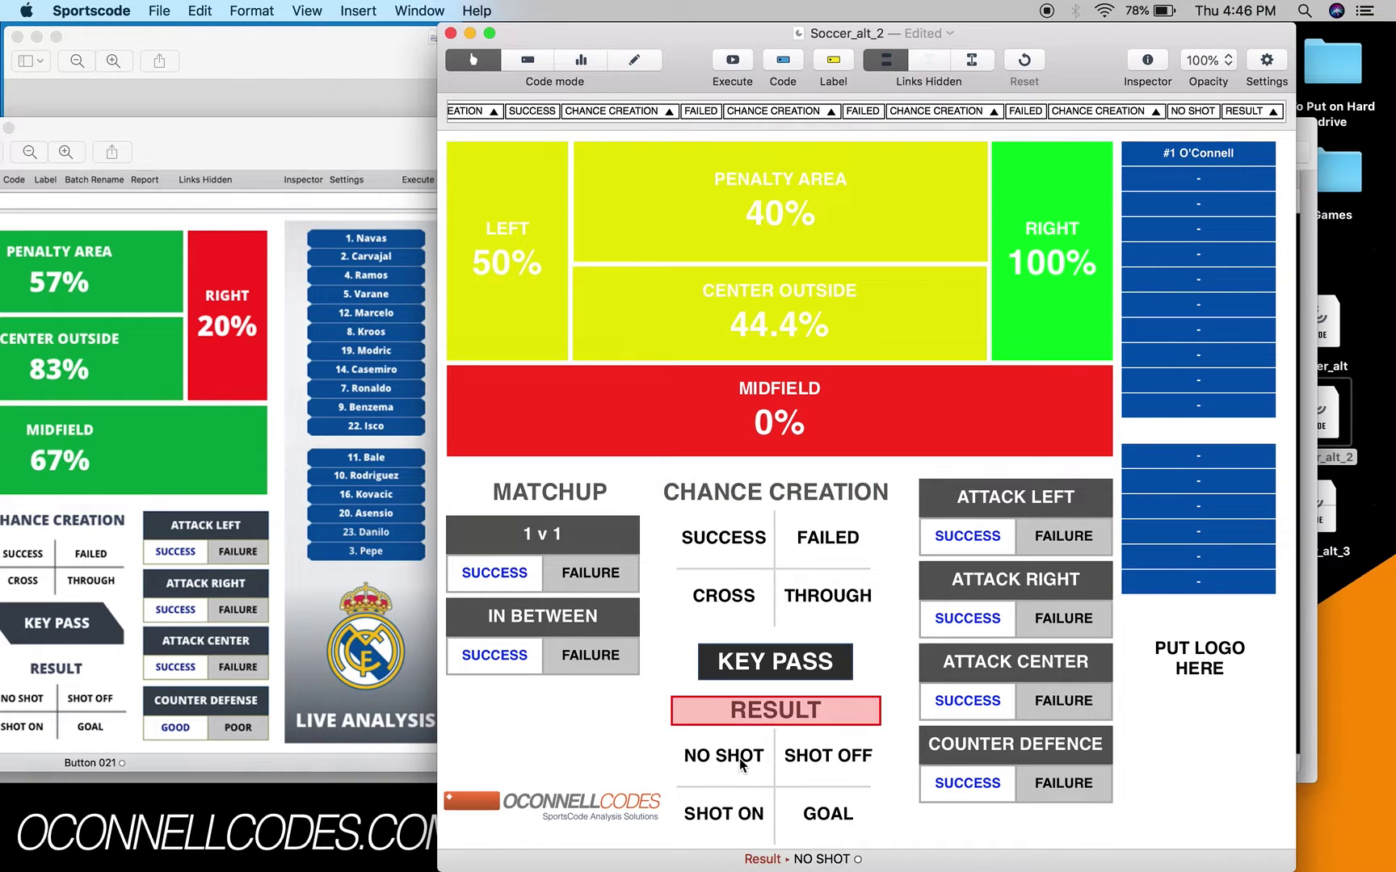
pyautogui.click(745, 767)
pyautogui.click(823, 816)
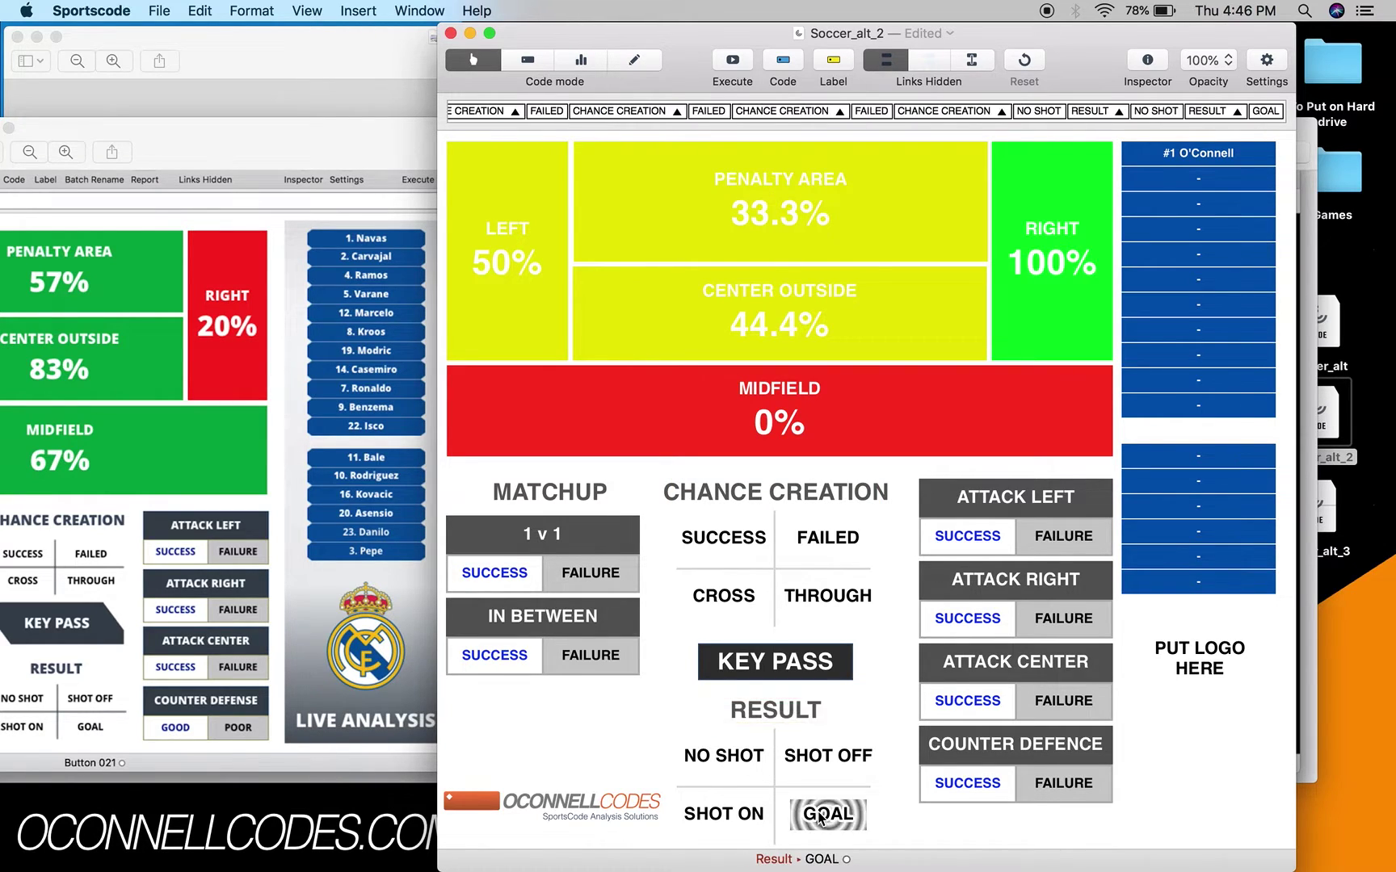
pyautogui.click(822, 815)
pyautogui.click(822, 815)
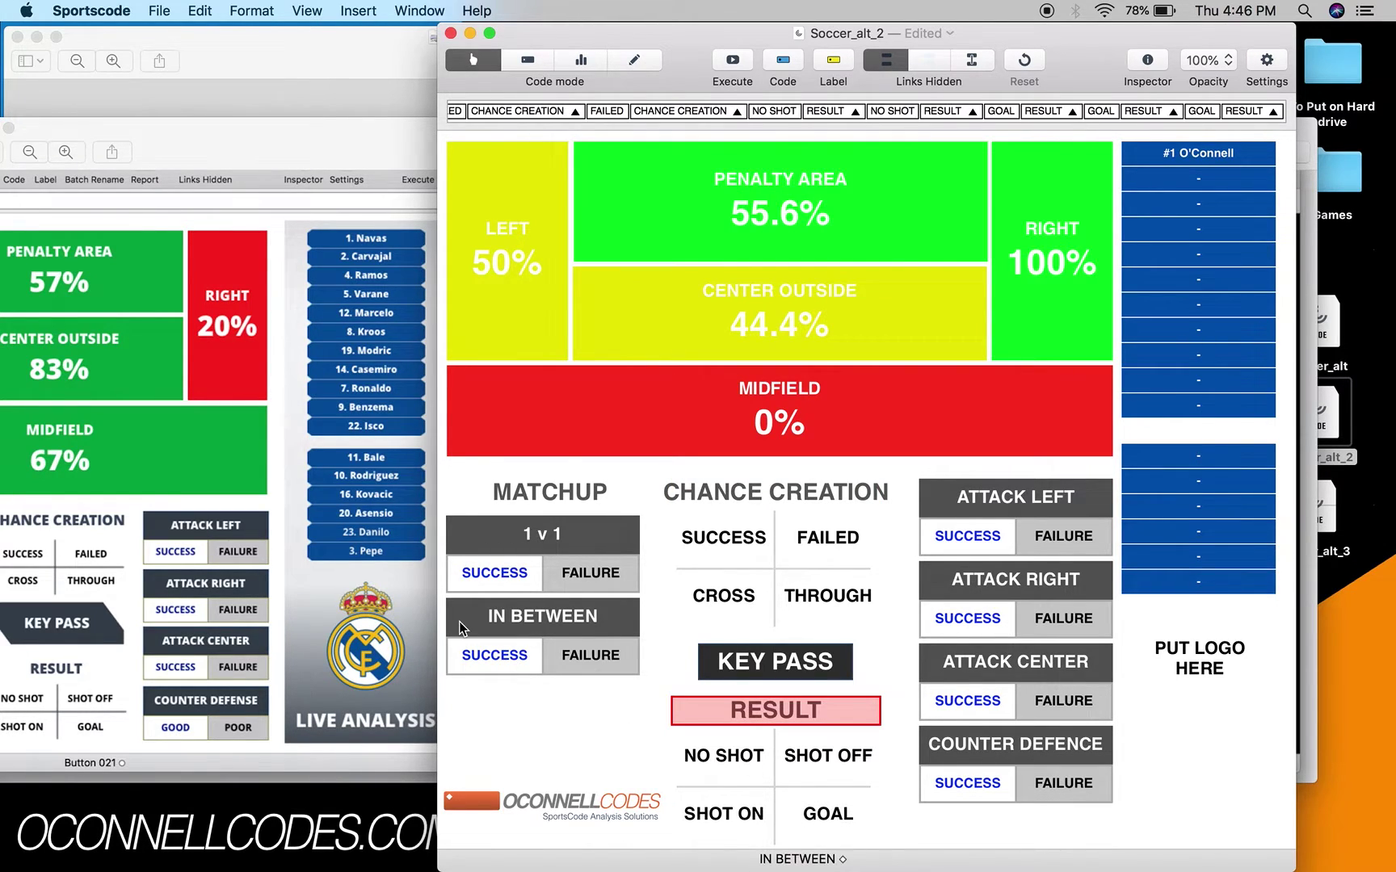
# - Log a 1 v 1 SUCCESS and an IN BETWEEN FAILURE, then return to Edit mode
pyautogui.click(515, 539)
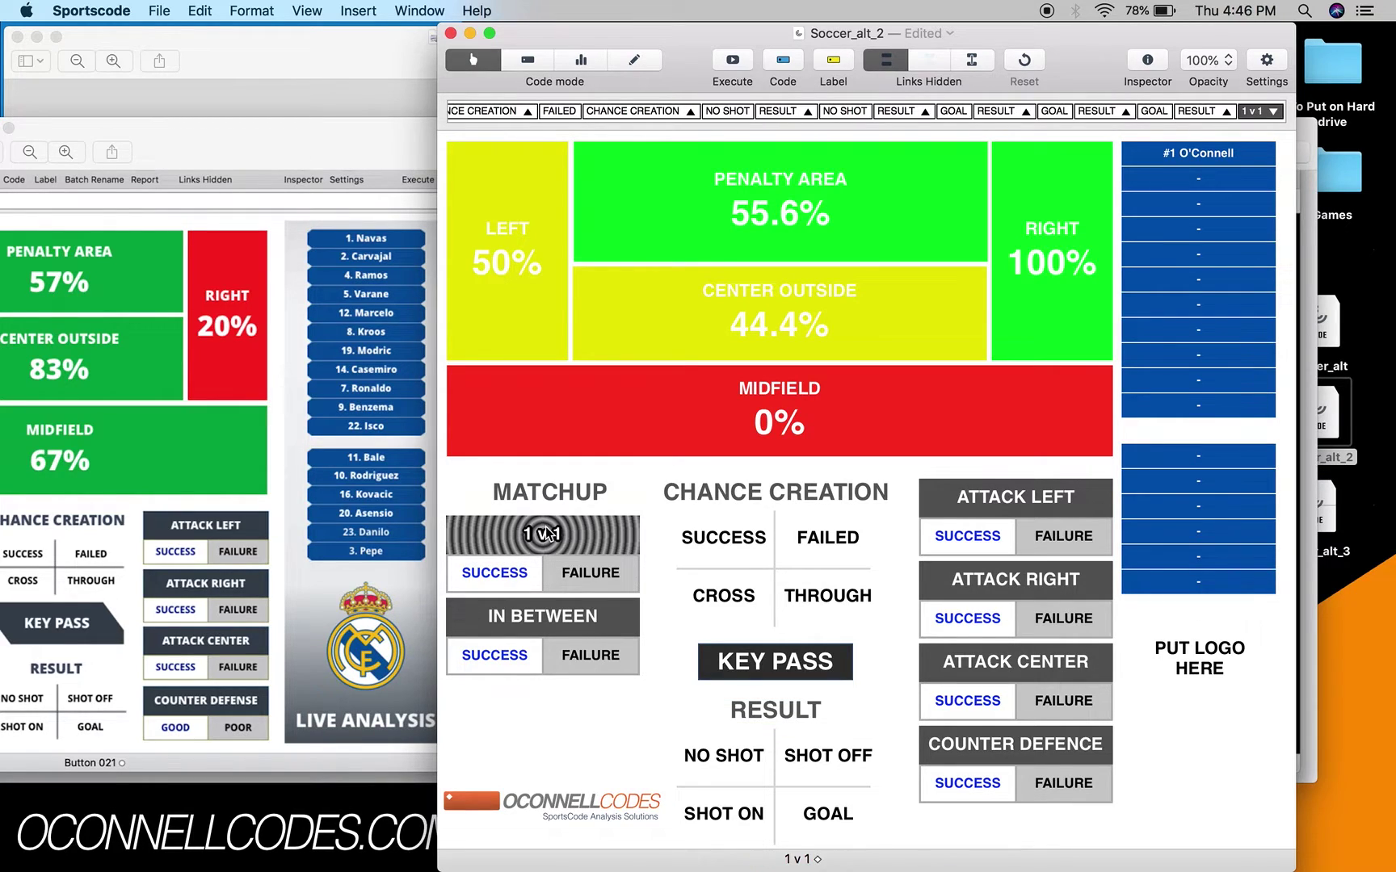
pyautogui.click(531, 566)
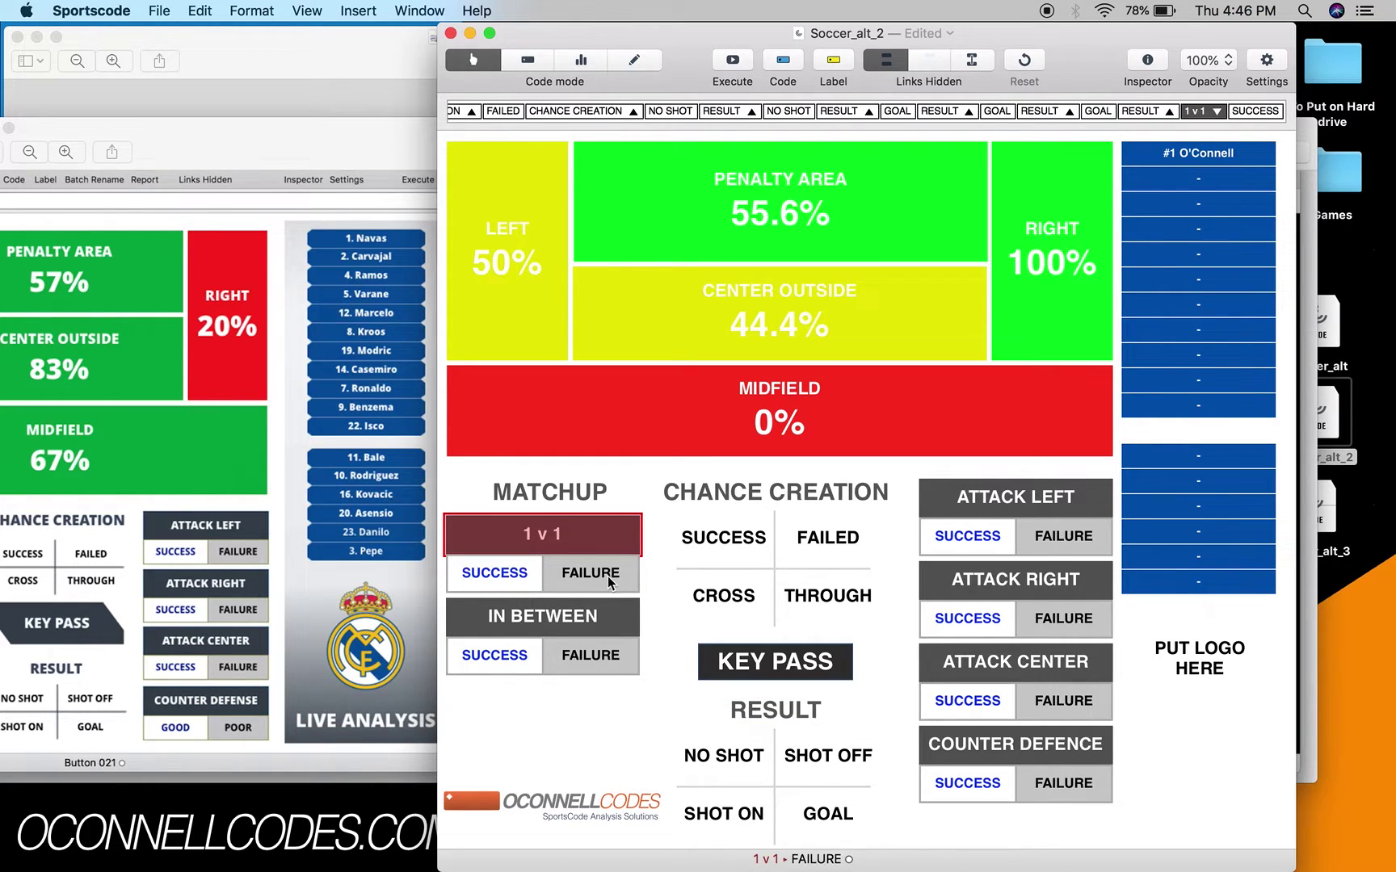
pyautogui.click(554, 615)
pyautogui.click(571, 661)
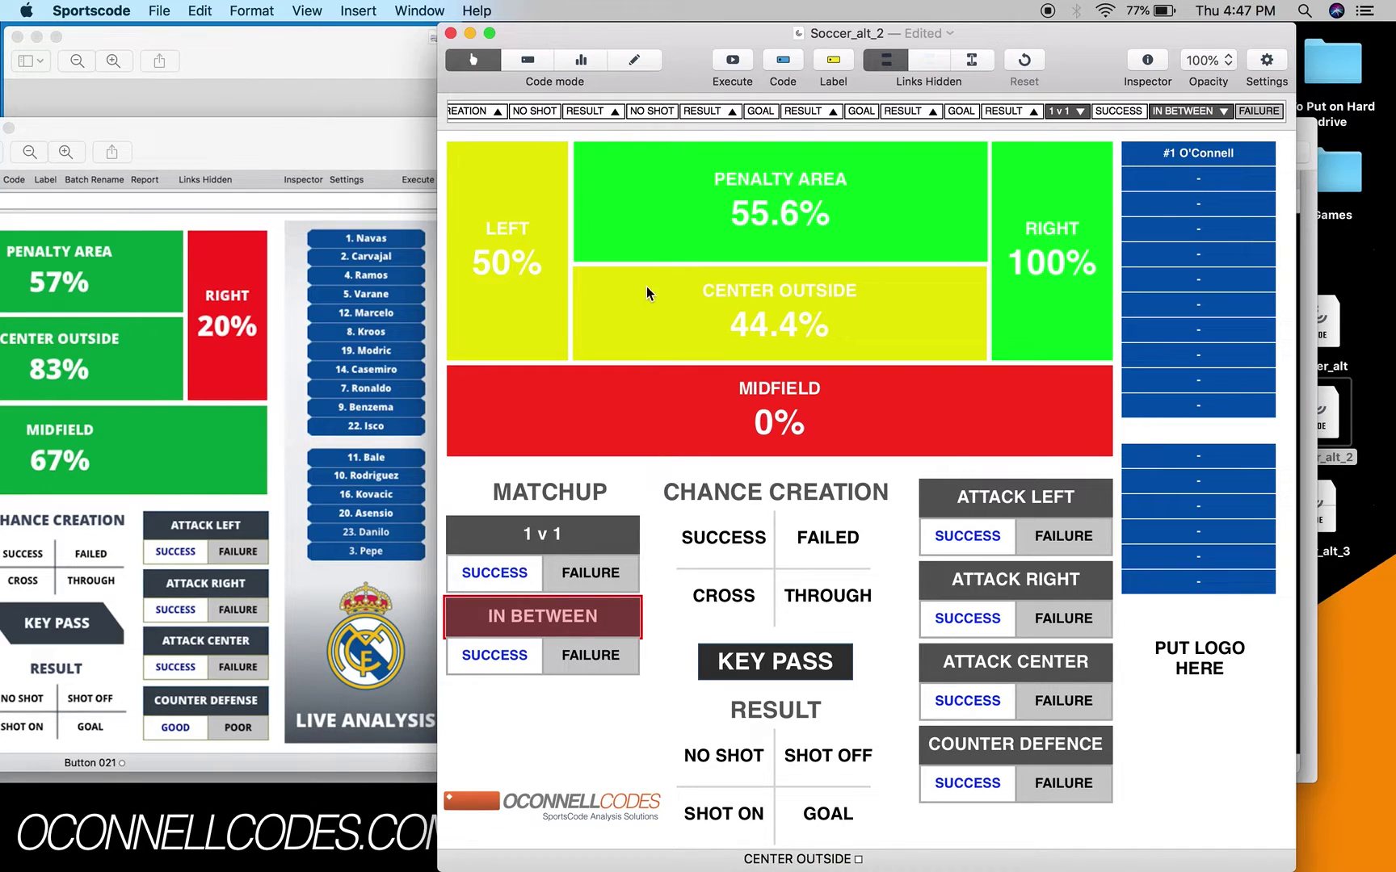
pyautogui.click(644, 68)
pyautogui.moveTo(678, 38); pyautogui.dragTo(380, 38)
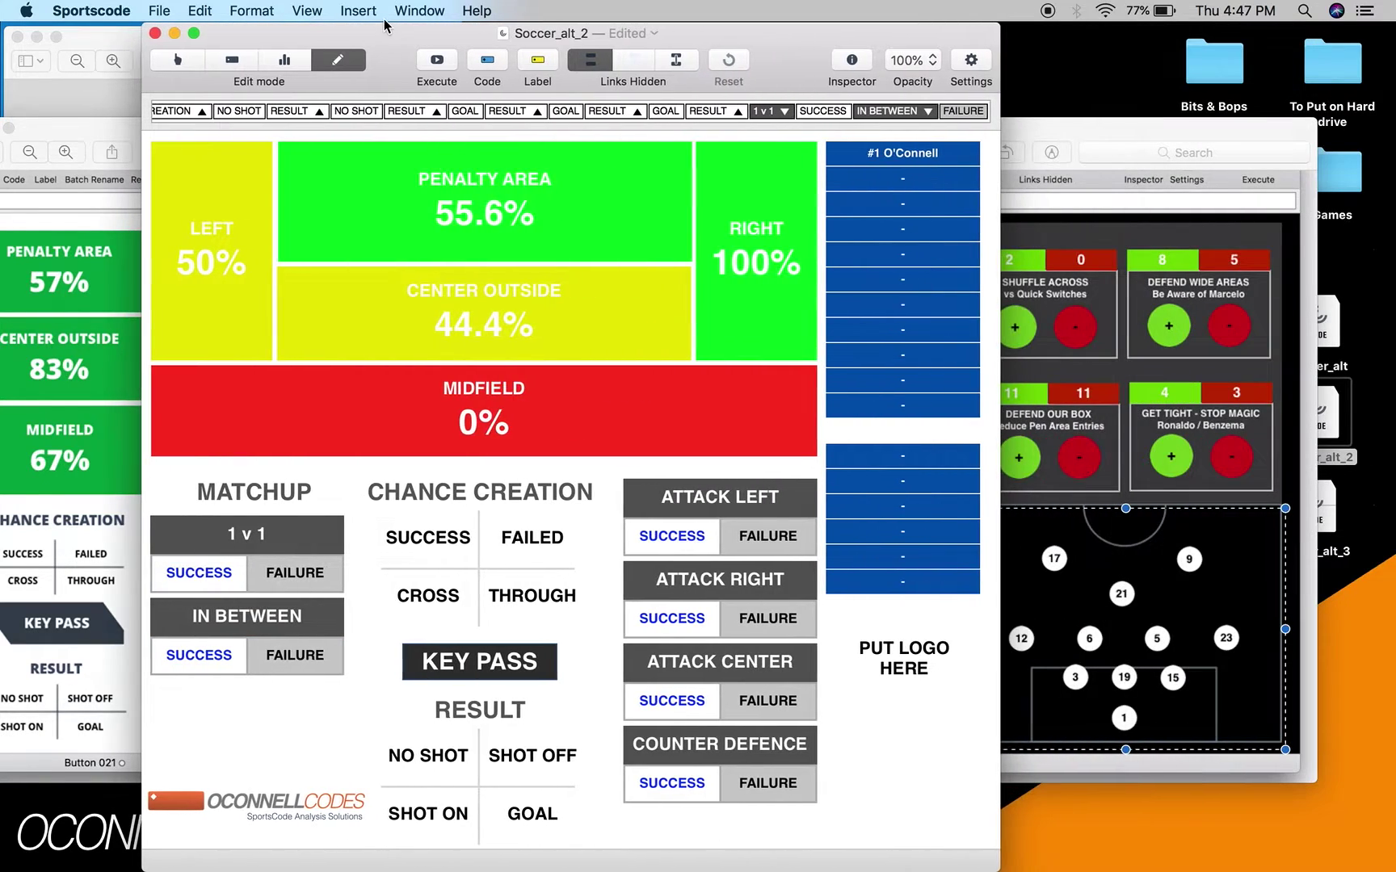
# - Hide Sportscode, close the Juventus reference image, and zoom the France design in soccerwindows_1.png
pyautogui.press('super+h')
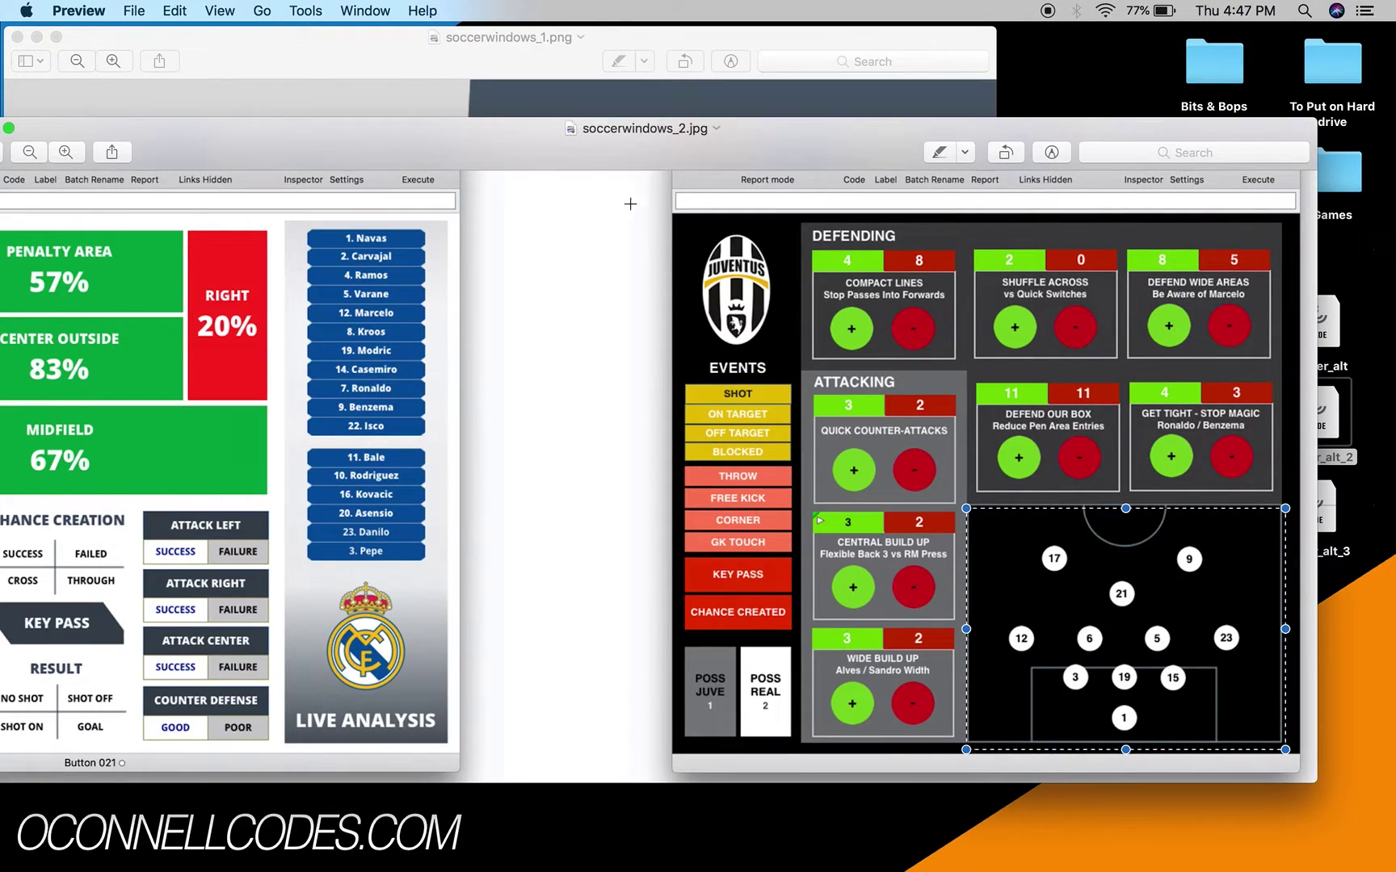
pyautogui.moveTo(364, 129); pyautogui.dragTo(547, 129)
pyautogui.click(153, 128)
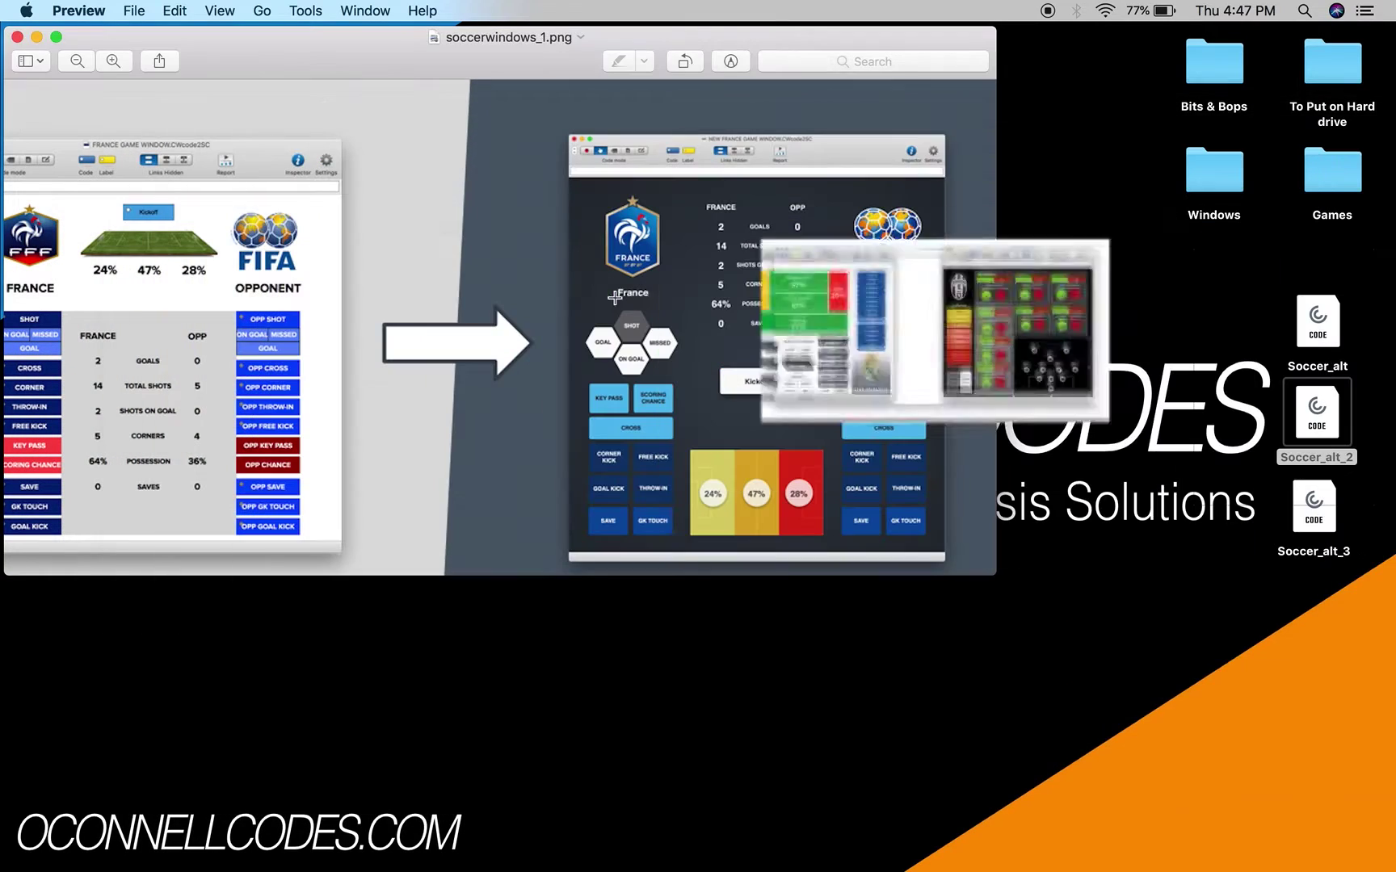
pyautogui.scroll(3, 711, 291)
pyautogui.scroll(-3, 711, 292)
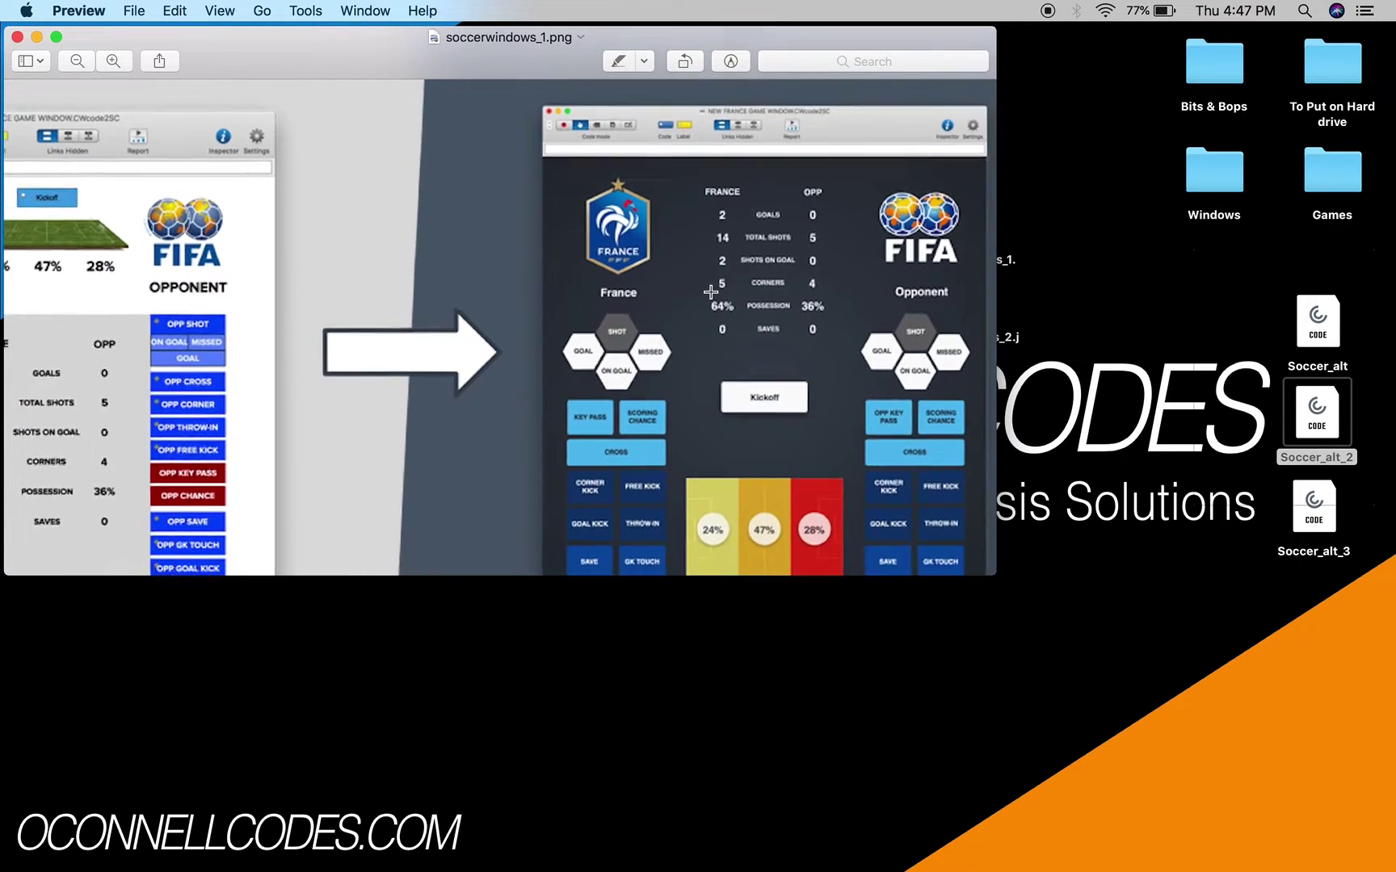
pyautogui.scroll(-2, 711, 292)
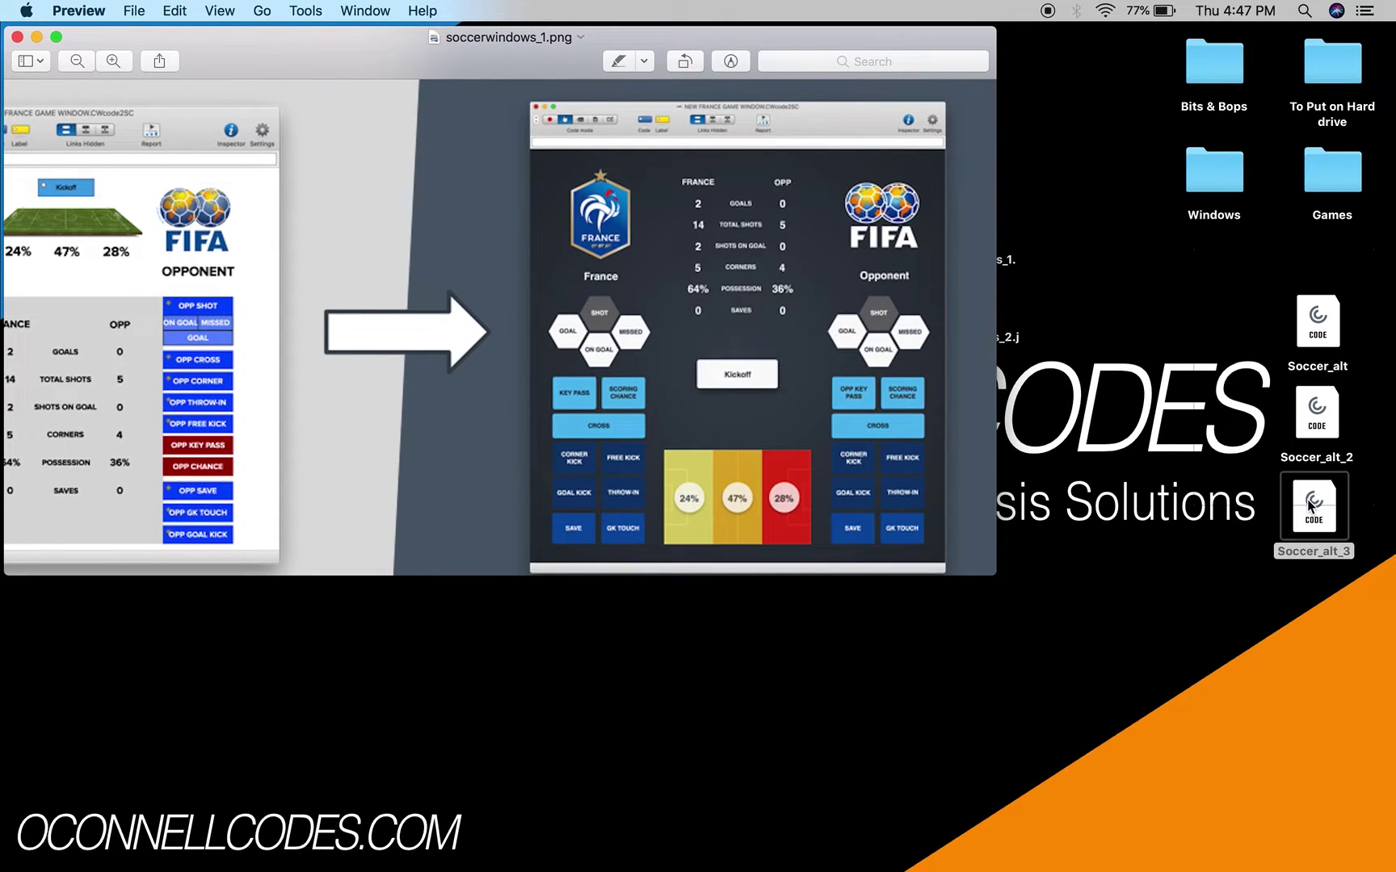
pyautogui.click(1307, 499)
# - Open Soccer_alt_3 in Hudl Sportscode and execute it so Ohio State and West Virginia counters read 0
pyautogui.rightClick(1312, 520)
pyautogui.moveTo(1265, 535)
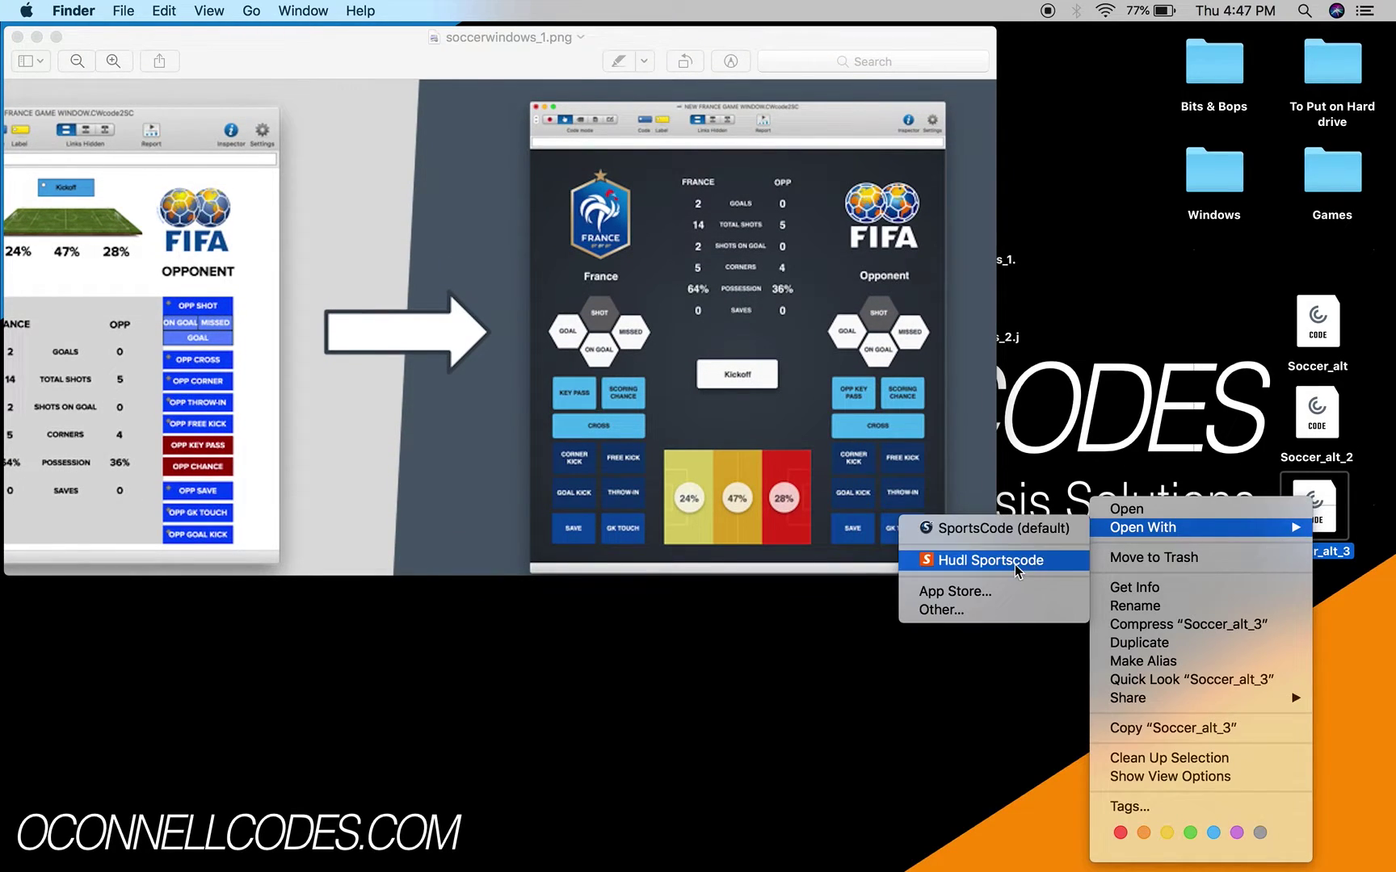
pyautogui.click(991, 559)
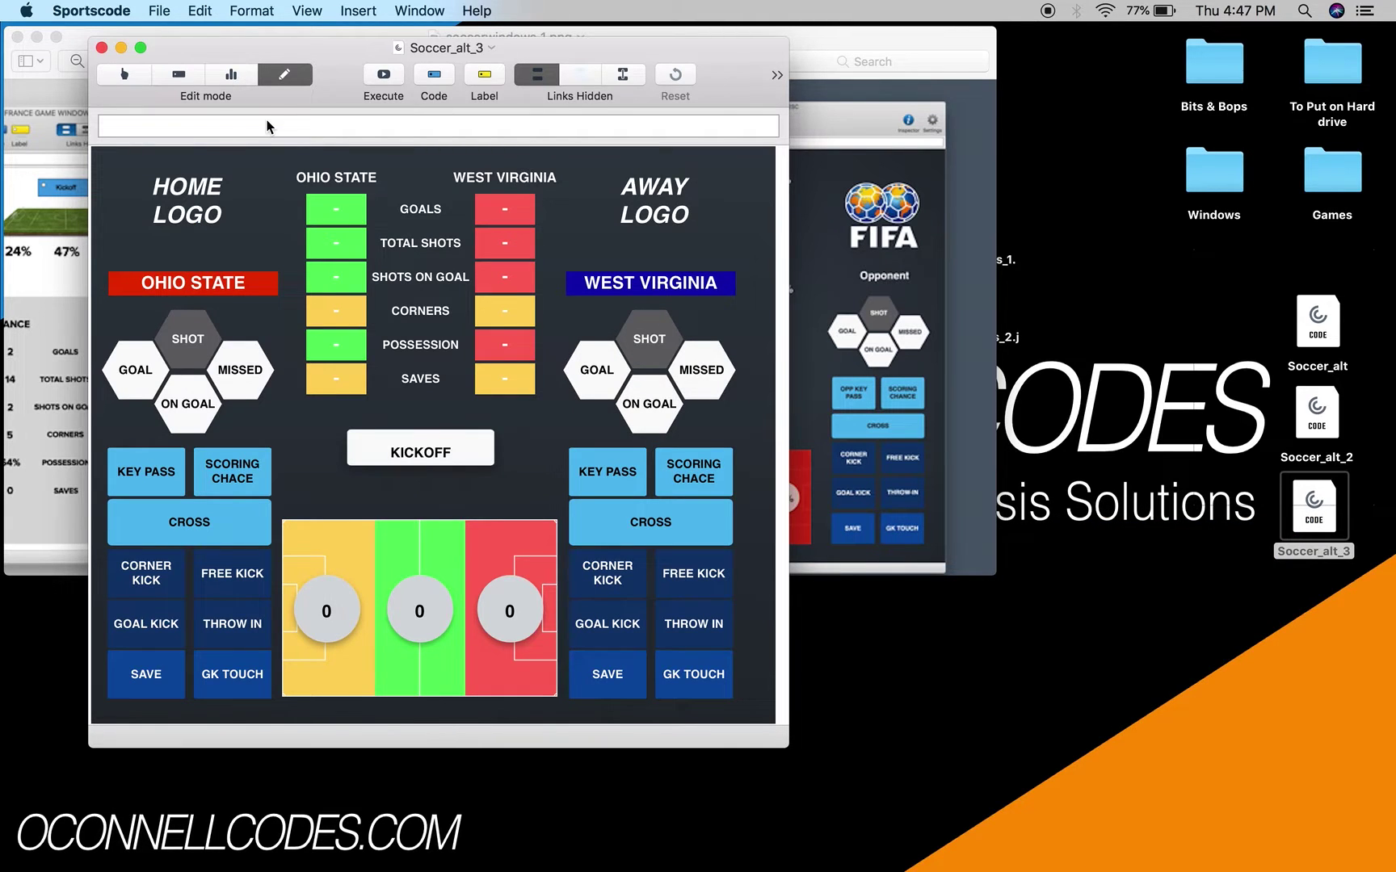
pyautogui.click(380, 97)
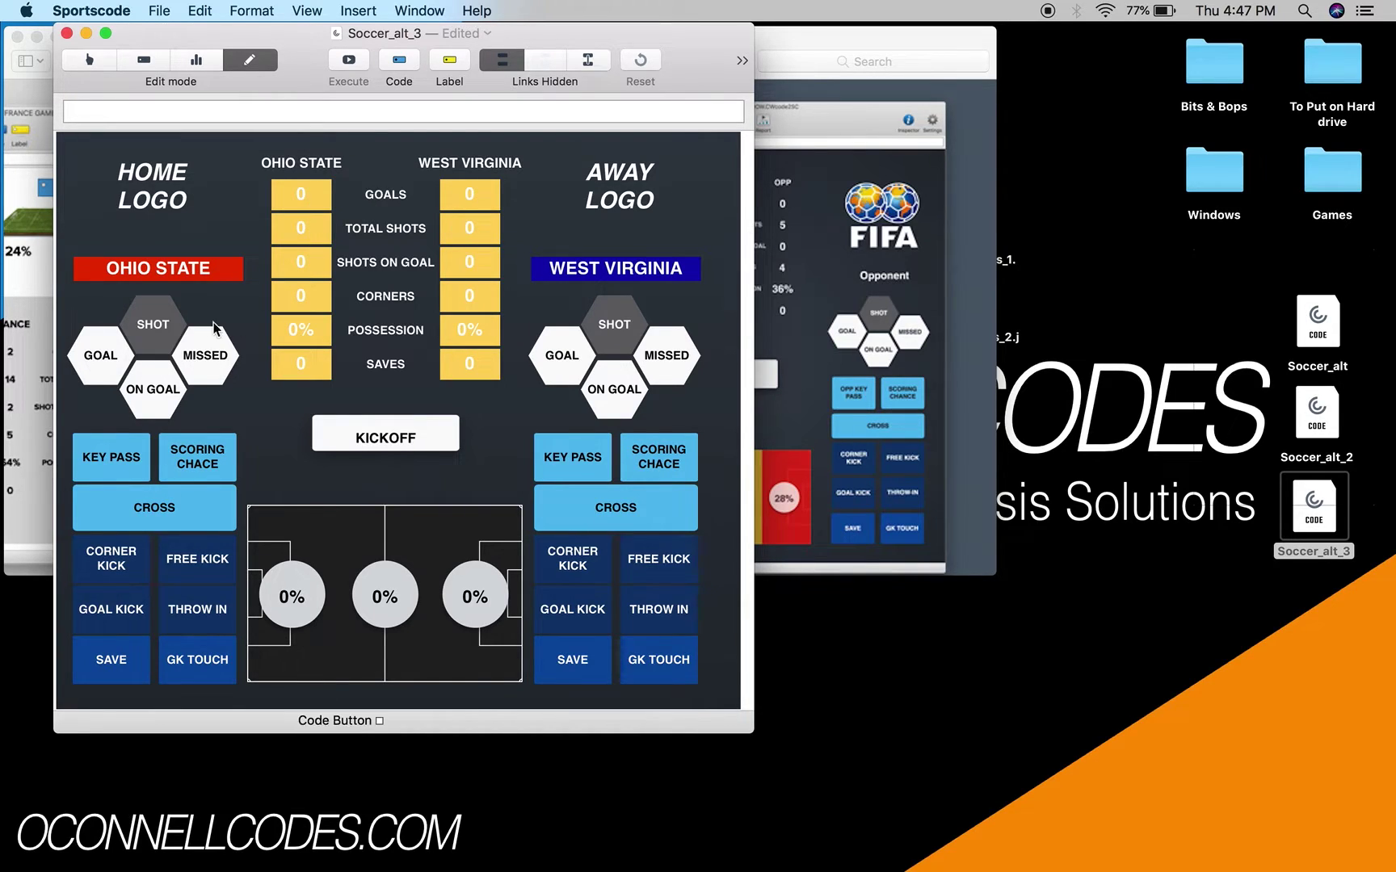
# - Log an Ohio State goal plus Attacking, Middle and Defending Third events, reaching 59.9%, 26.2%, 13.9%
pyautogui.press('super+e')
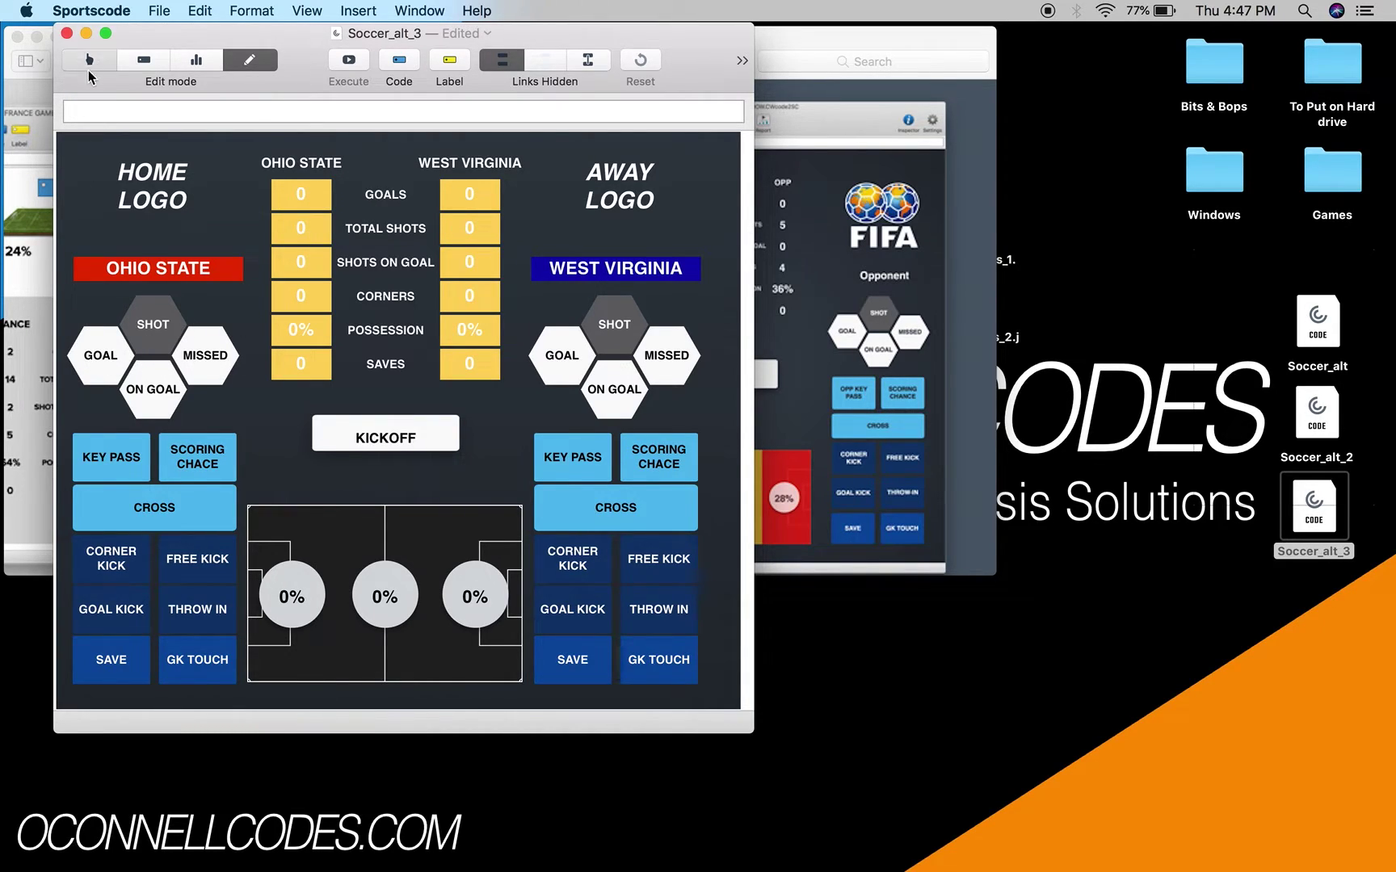
pyautogui.click(100, 360)
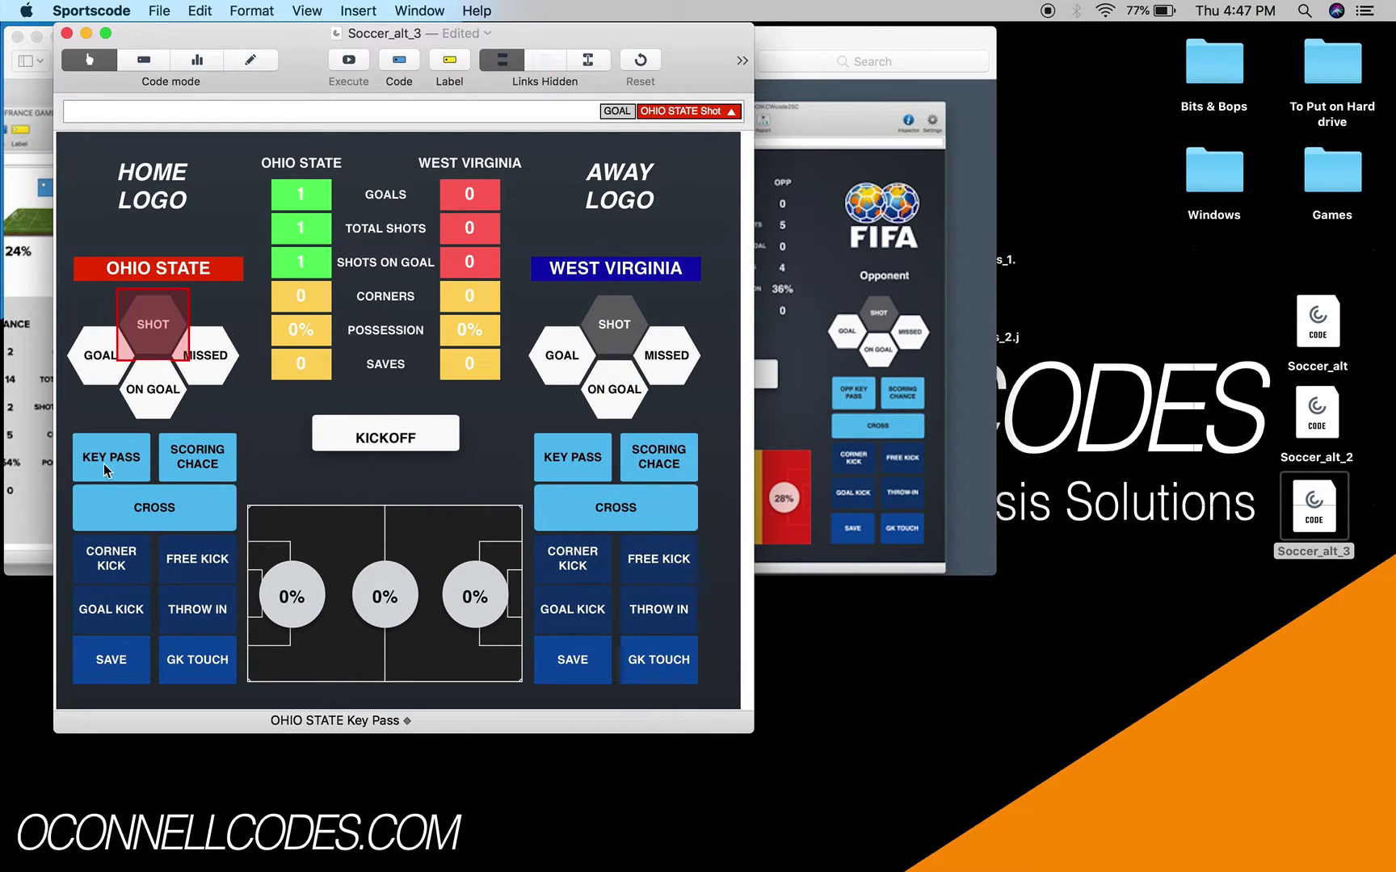
pyautogui.click(292, 597)
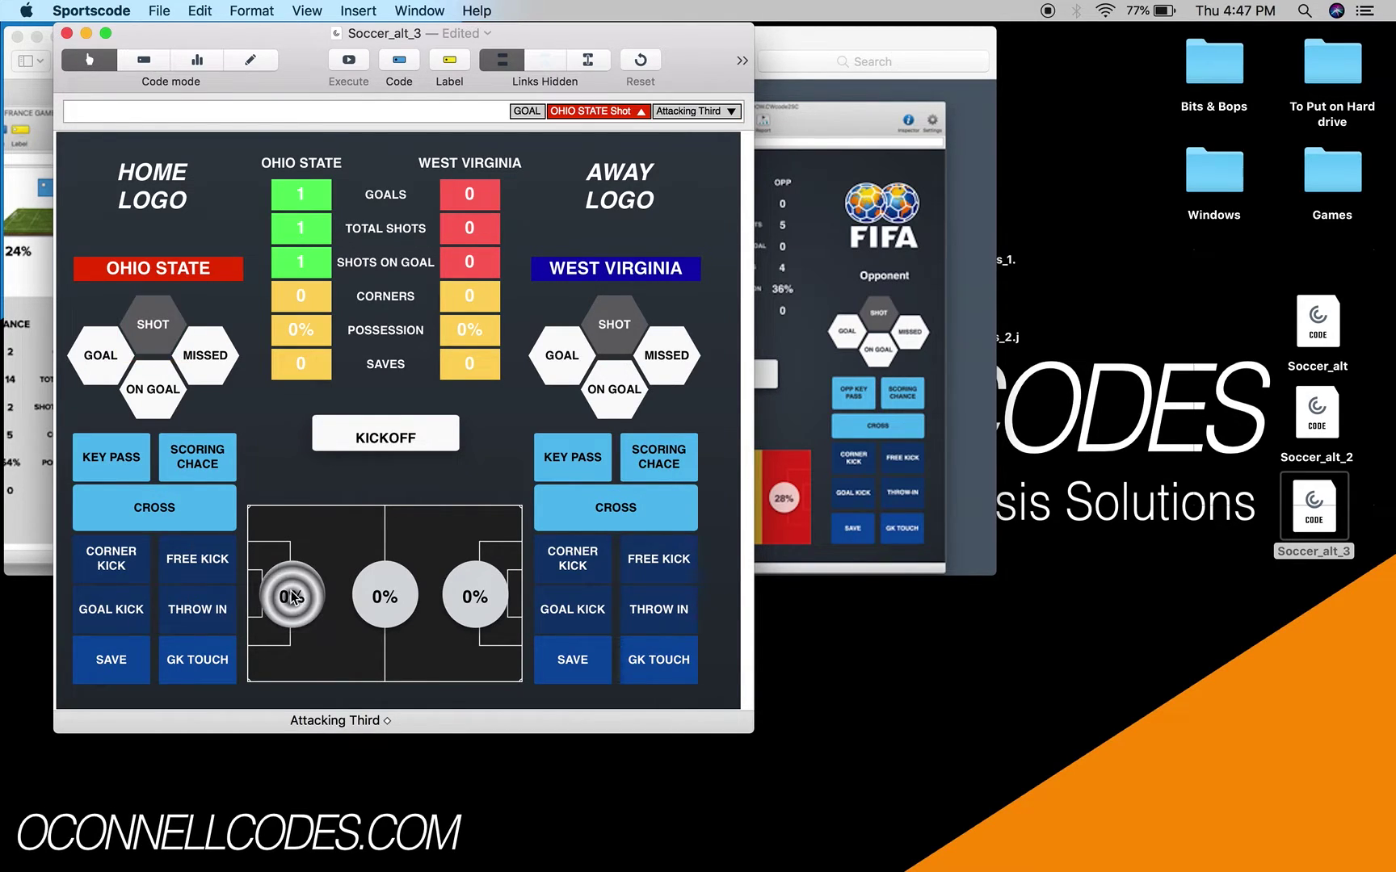
pyautogui.click(384, 597)
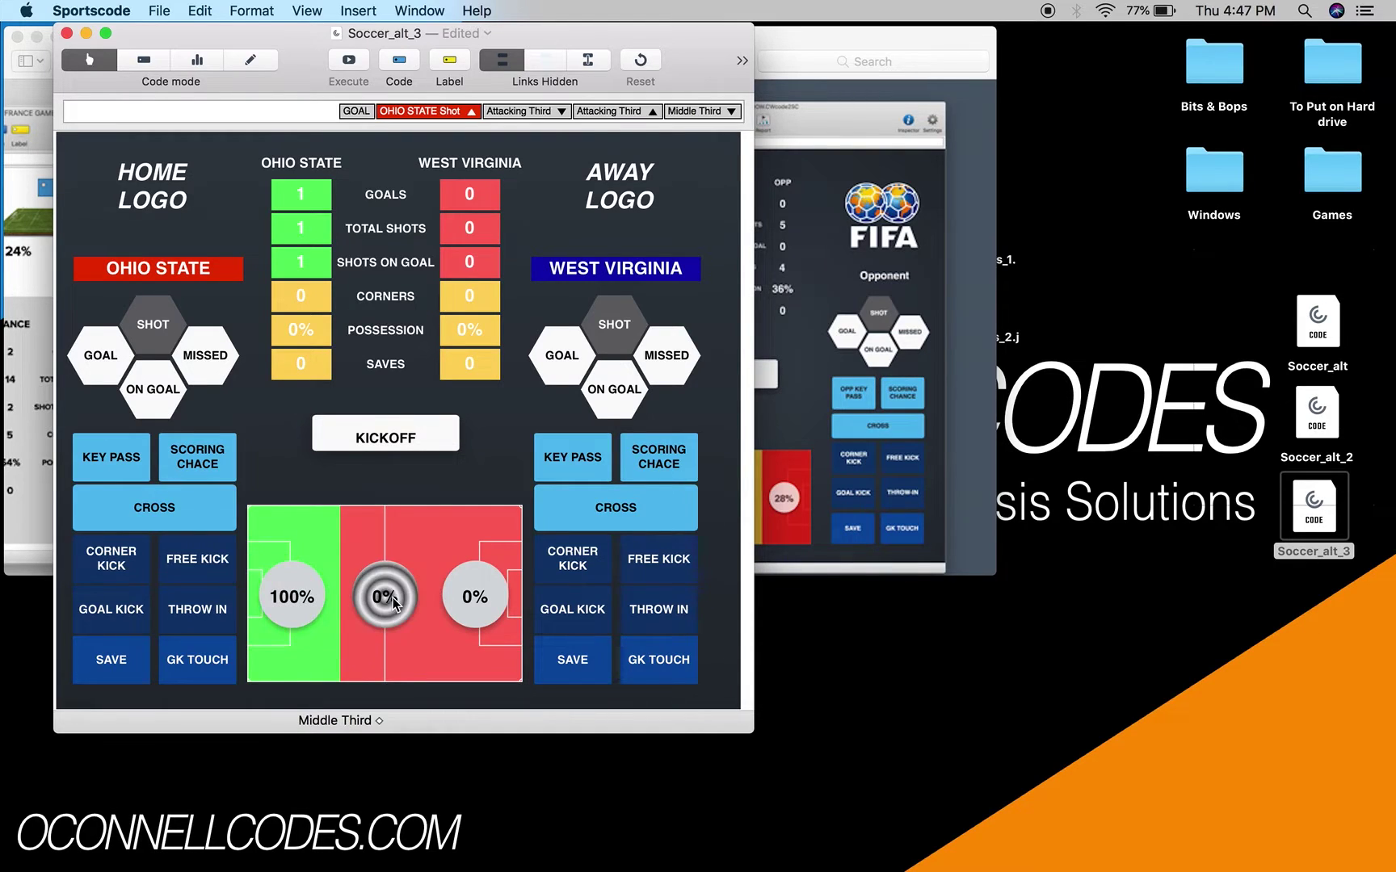
pyautogui.click(485, 597)
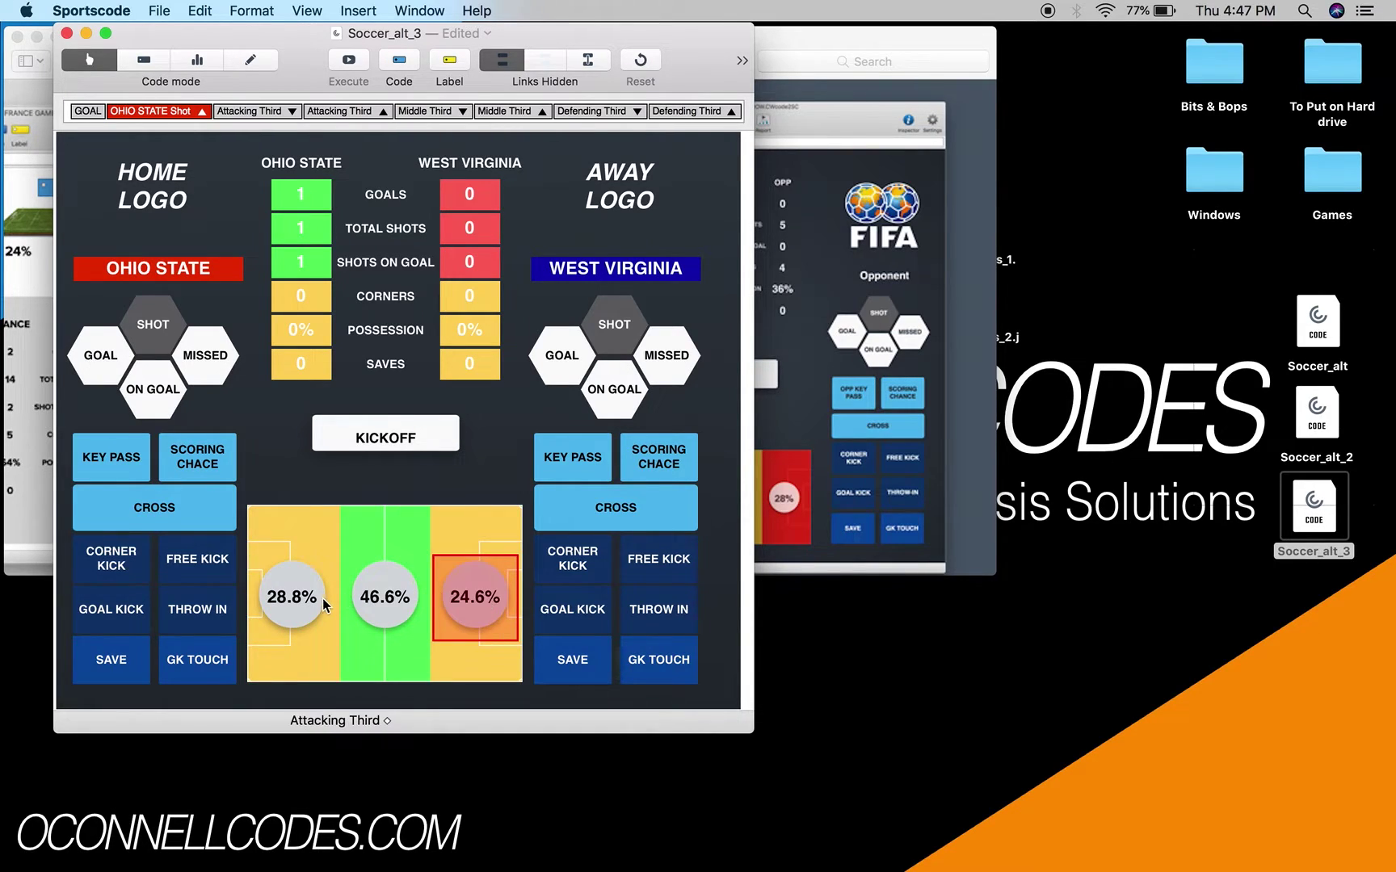
pyautogui.click(291, 597)
pyautogui.click(293, 604)
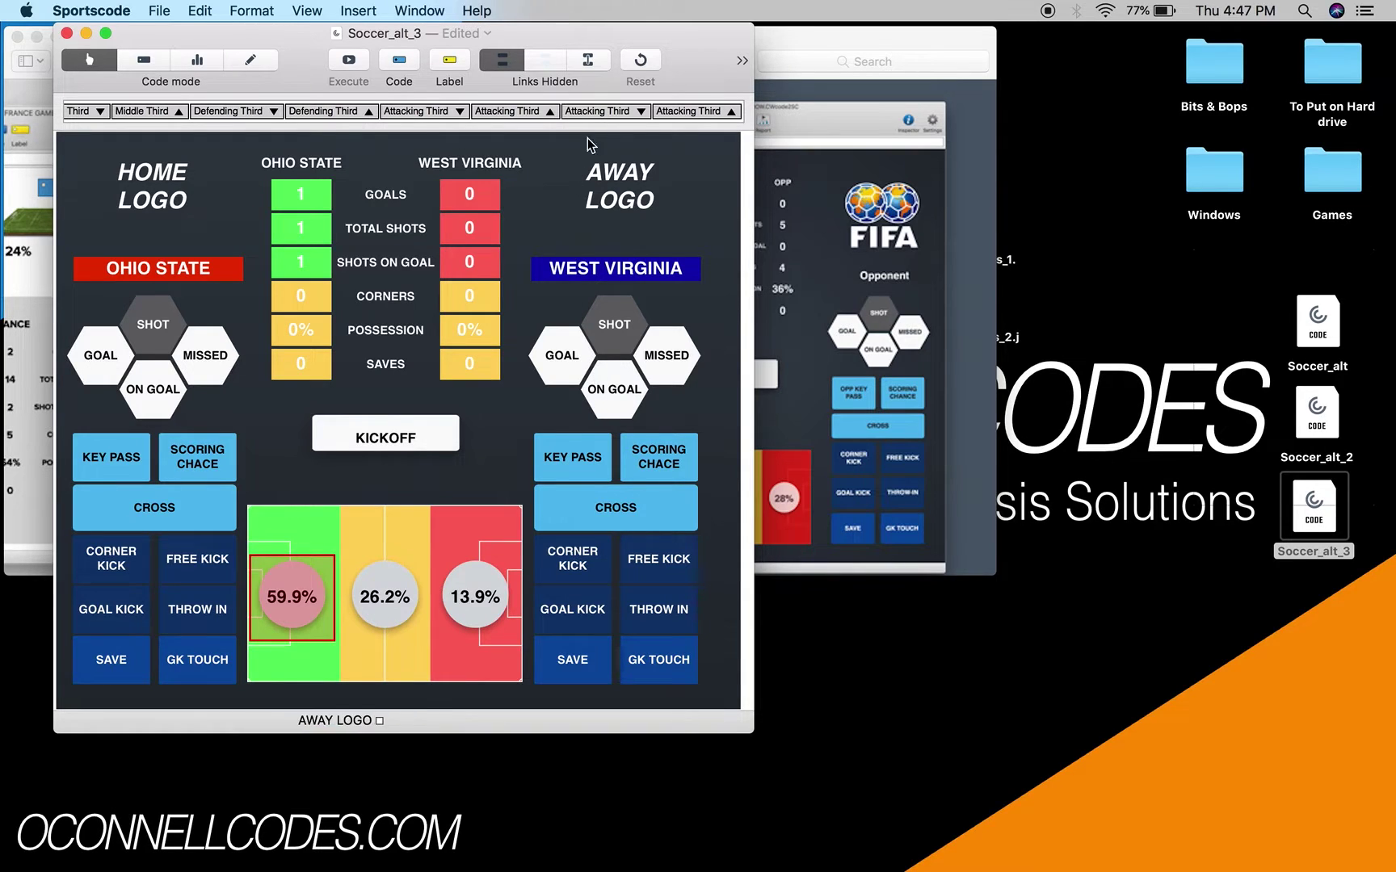
pyautogui.moveTo(471, 84); pyautogui.dragTo(567, 91)
pyautogui.click(349, 68)
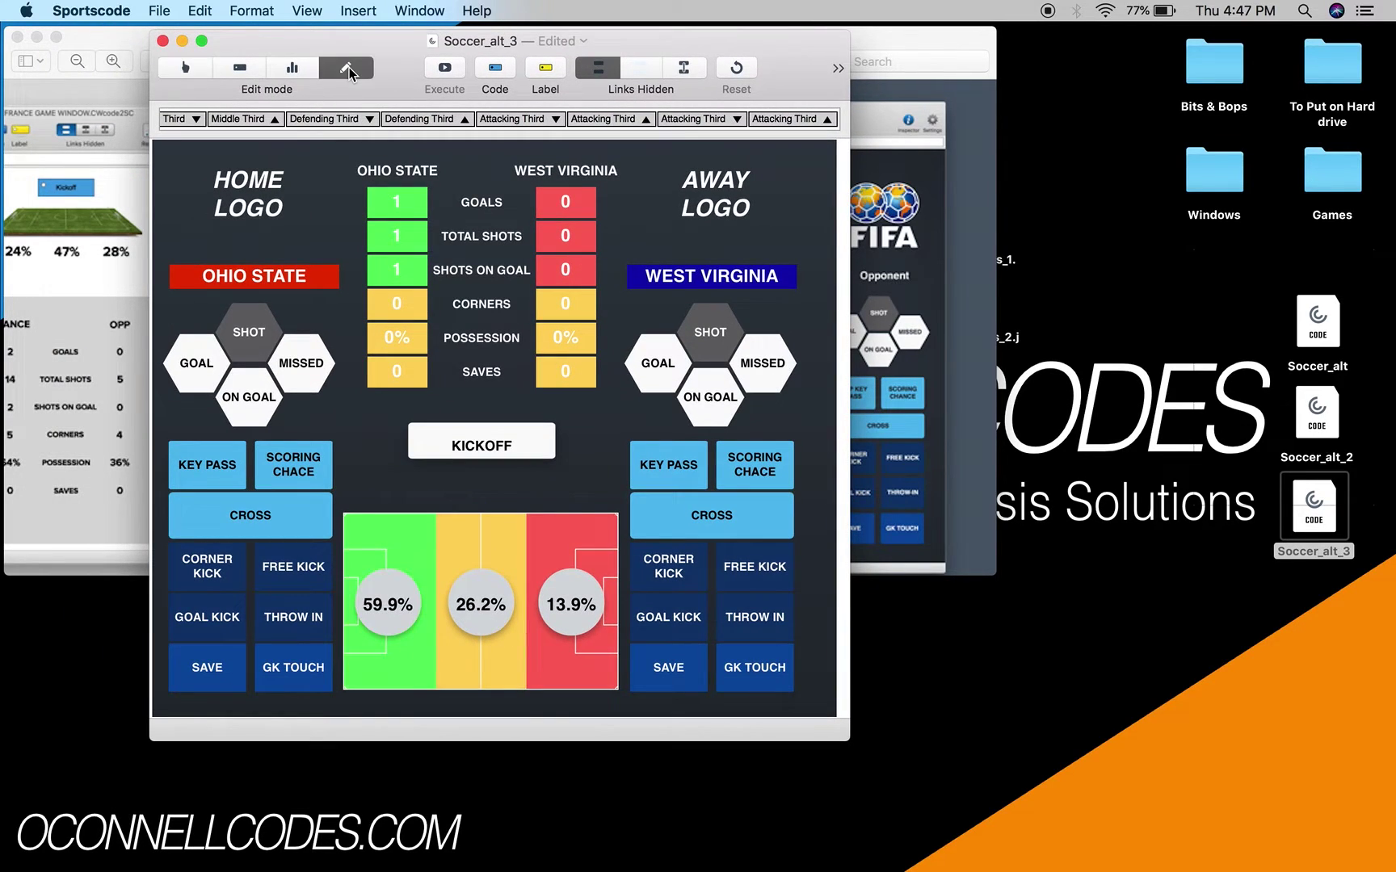
pyautogui.moveTo(415, 79); pyautogui.dragTo(492, 108)
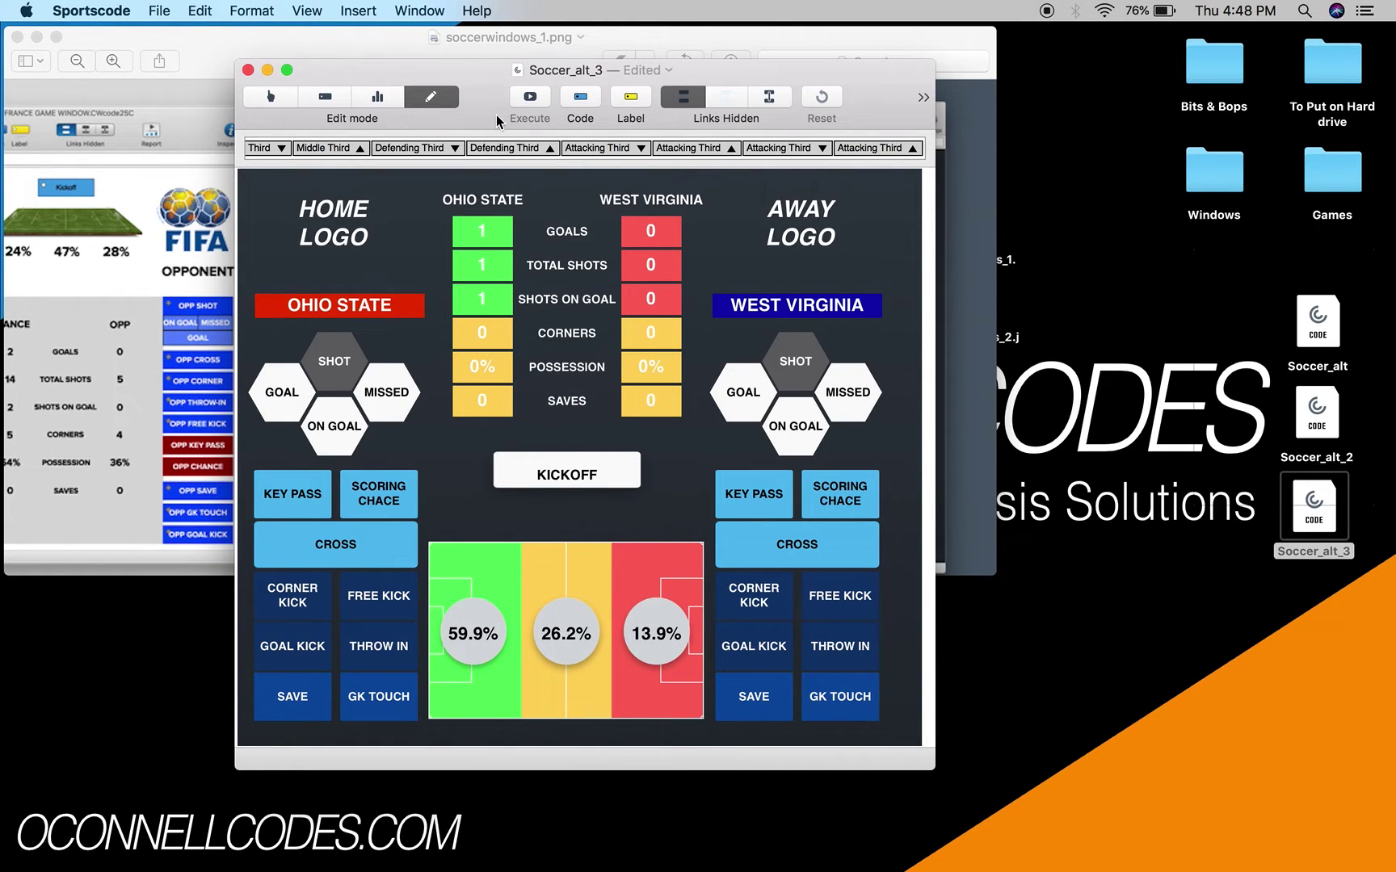
pyautogui.moveTo(496, 115); pyautogui.dragTo(556, 143)
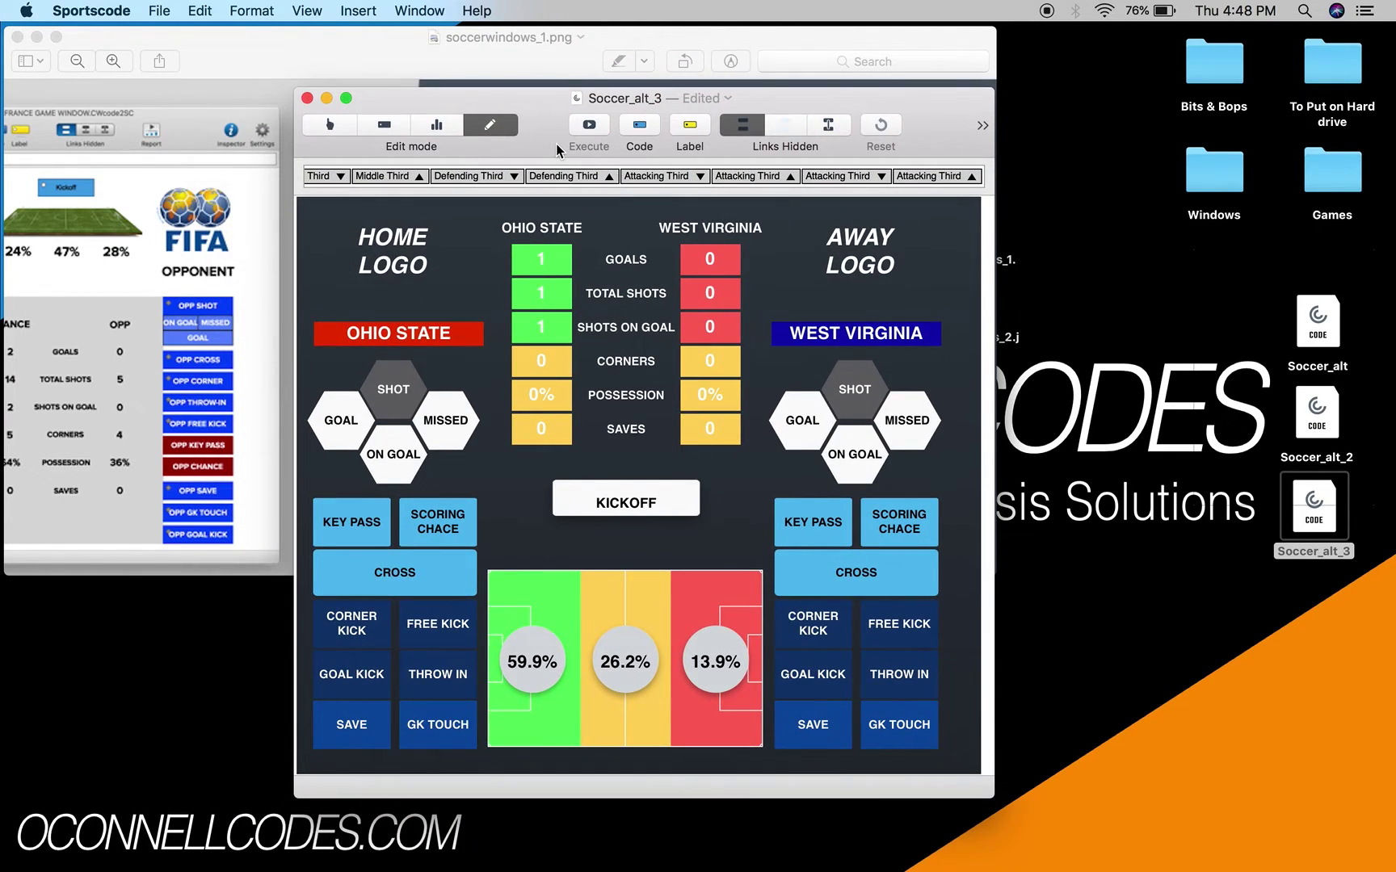